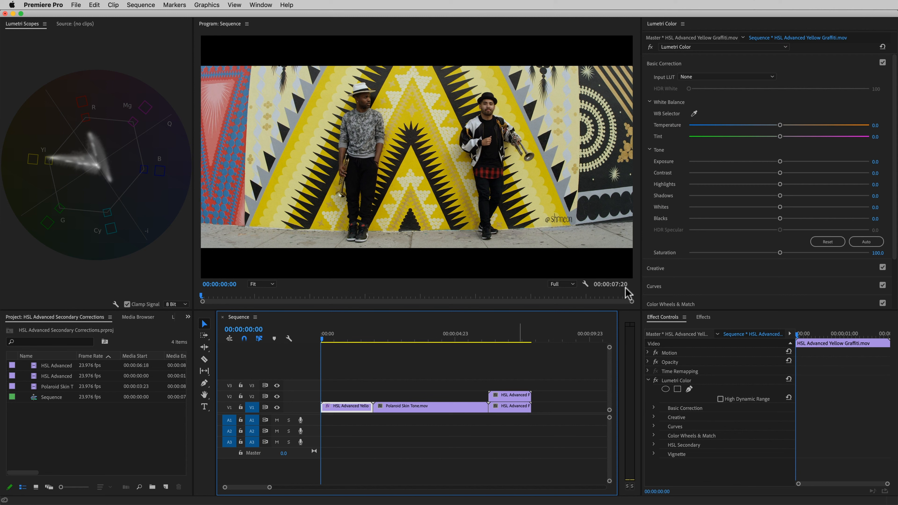
{"action": "scroll", "coordinate": [895, 205], "scroll_direction": "down", "scroll_amount": 2}
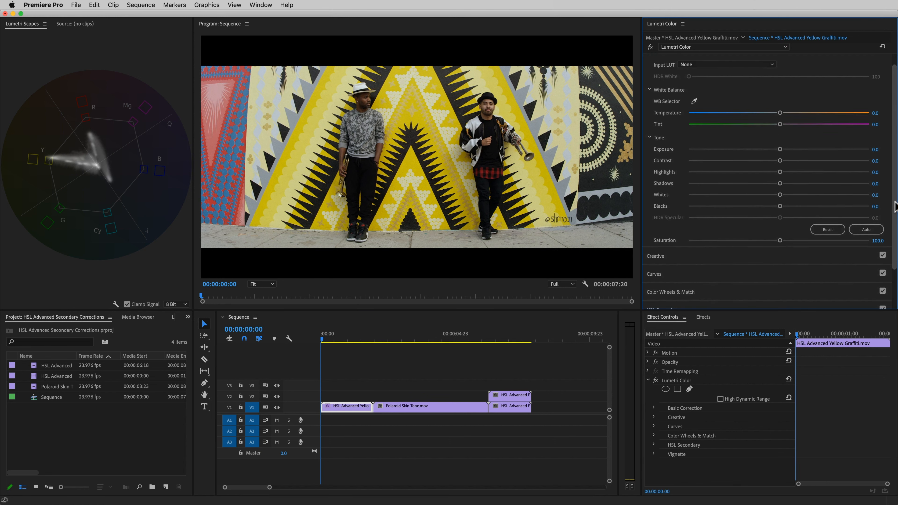
{"action": "left_click_drag", "start_coordinate": [895, 202], "coordinate": [894, 208]}
{"action": "left_click_drag", "start_coordinate": [780, 241], "coordinate": [782, 240]}
{"action": "mouse_move", "coordinate": [755, 278]}
{"action": "left_mouse_down"}
{"action": "mouse_move", "coordinate": [699, 278]}
{"action": "mouse_move", "coordinate": [755, 278]}
{"action": "left_mouse_up"}
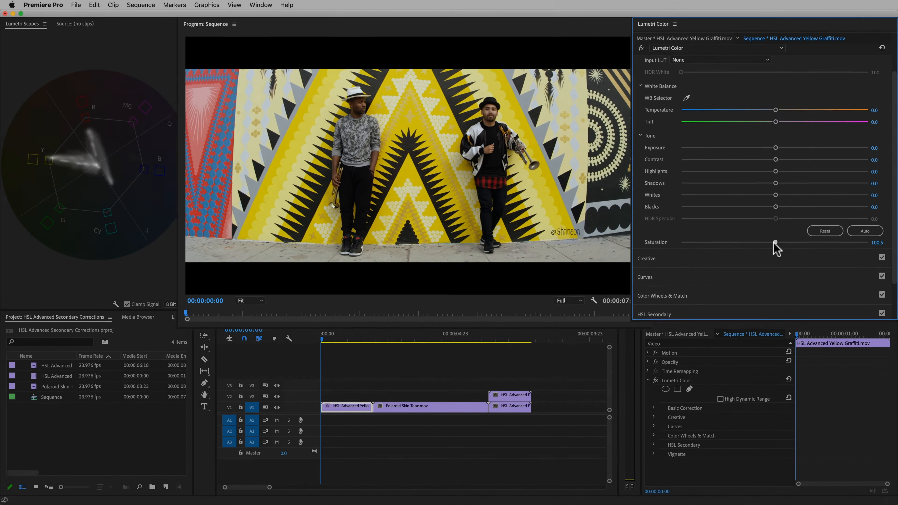
{"action": "left_click_drag", "start_coordinate": [775, 242], "coordinate": [778, 234]}
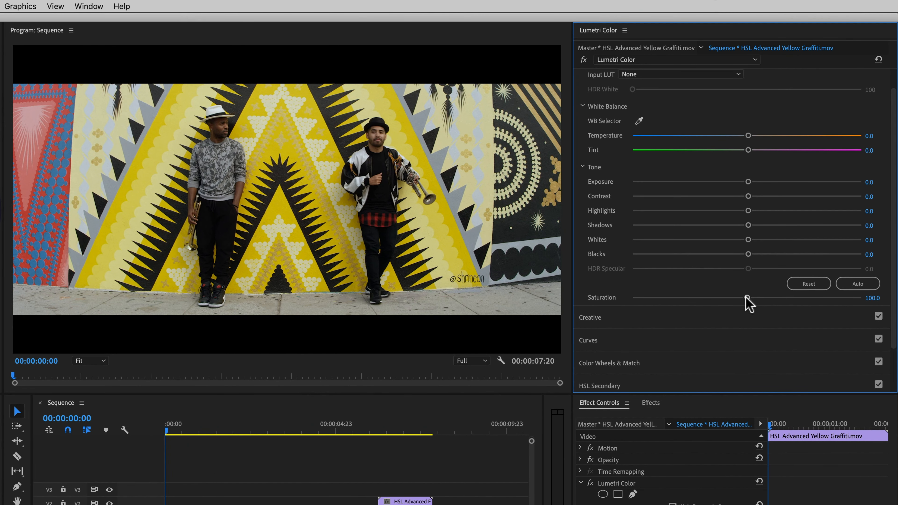
Expand the HSL Secondary section and sample the yellow of the graffiti wall with the key eyedropper.
{"action": "left_click_drag", "start_coordinate": [891, 257], "coordinate": [894, 300]}
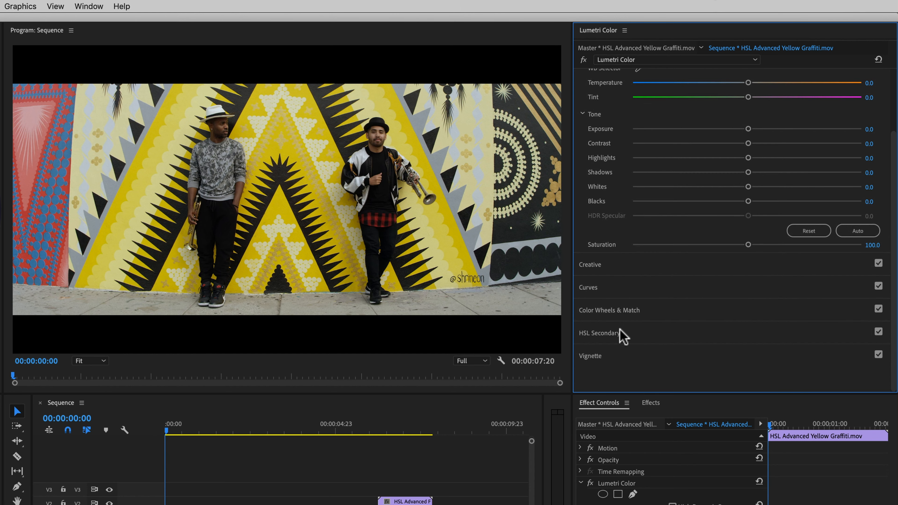
{"action": "left_click", "coordinate": [617, 338]}
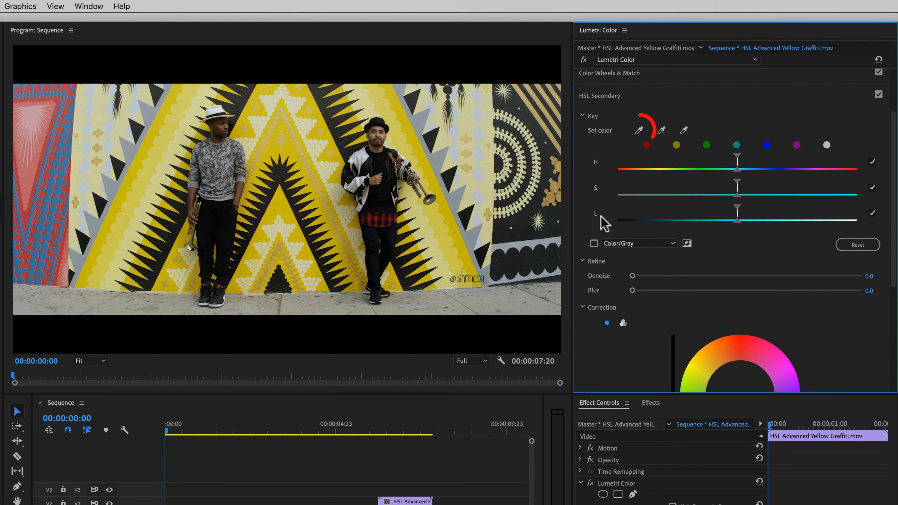
{"action": "left_click", "coordinate": [638, 131]}
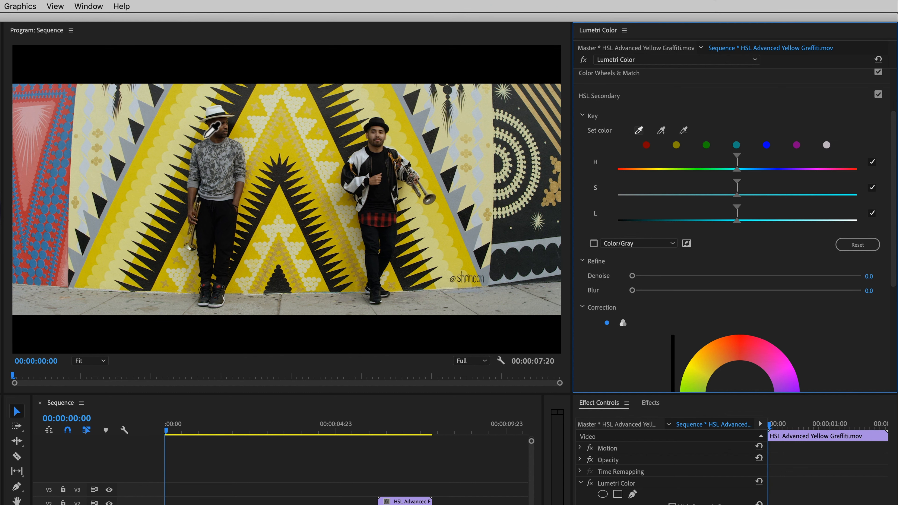
{"action": "left_click", "coordinate": [282, 153]}
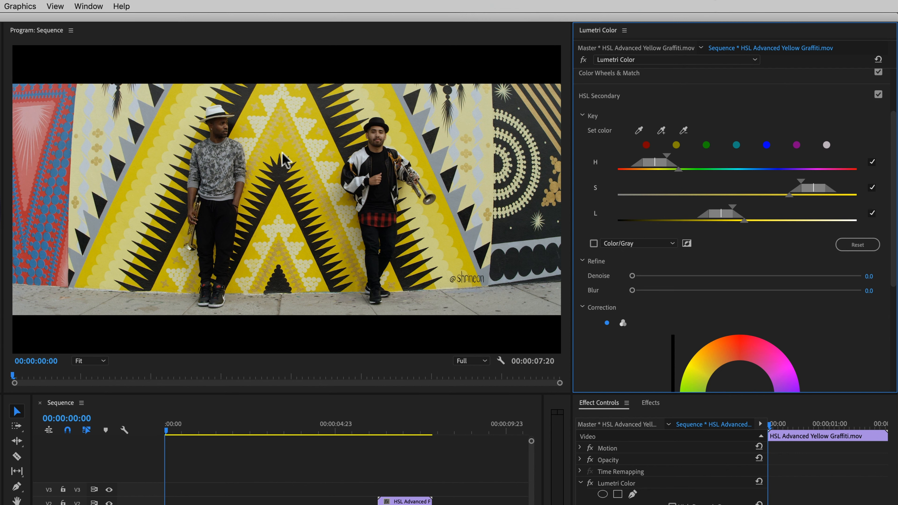
Turn on the Color/Gray key preview and widen the key's luminance and saturation ranges to catch more yellow.
{"action": "left_click", "coordinate": [593, 244]}
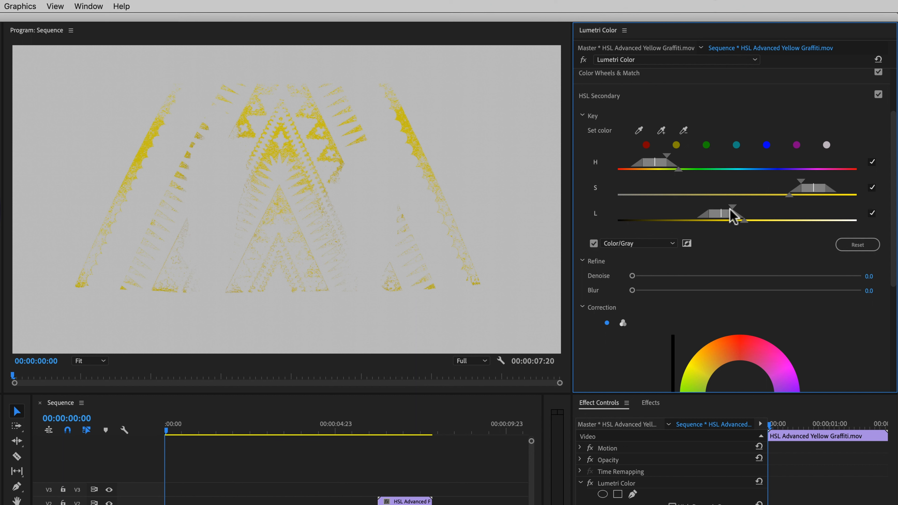
{"action": "left_click_drag", "start_coordinate": [733, 206], "coordinate": [800, 206]}
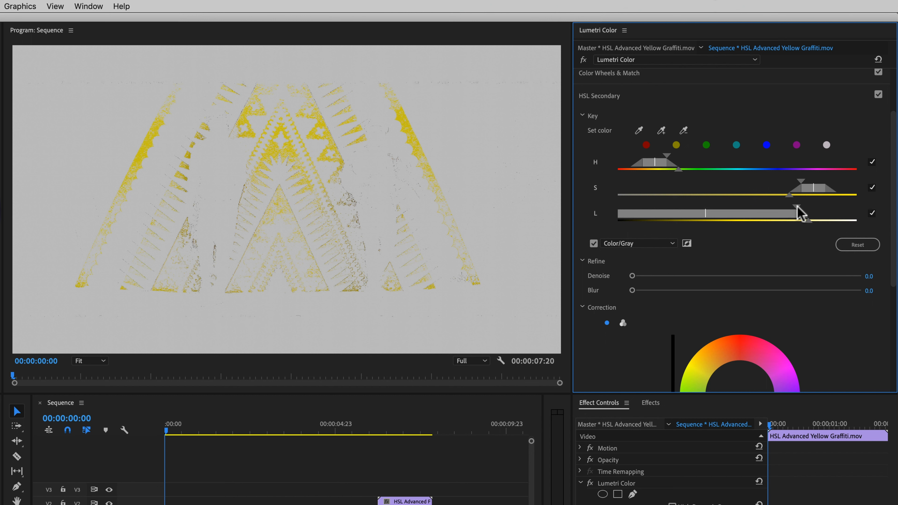
{"action": "left_click_drag", "start_coordinate": [807, 220], "coordinate": [820, 222]}
{"action": "left_click_drag", "start_coordinate": [802, 186], "coordinate": [741, 196]}
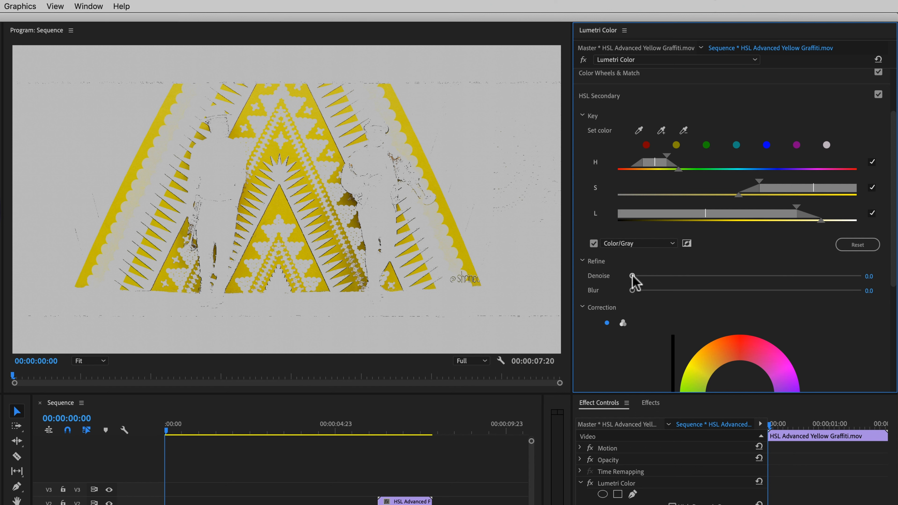
Refine the key with Denoise about 18.4 and Blur 1.7, and turn off the Color/Gray preview.
{"action": "left_click_drag", "start_coordinate": [633, 276], "coordinate": [674, 276]}
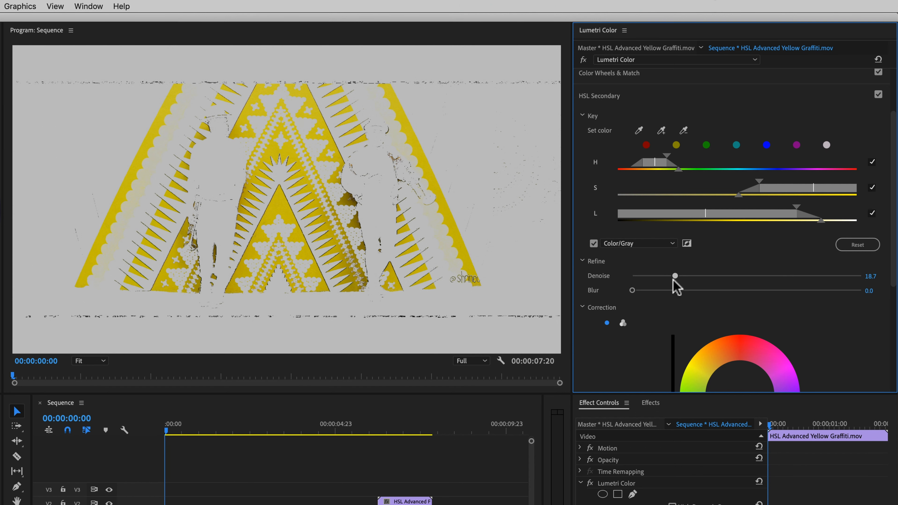
{"action": "left_click_drag", "start_coordinate": [632, 290], "coordinate": [645, 291]}
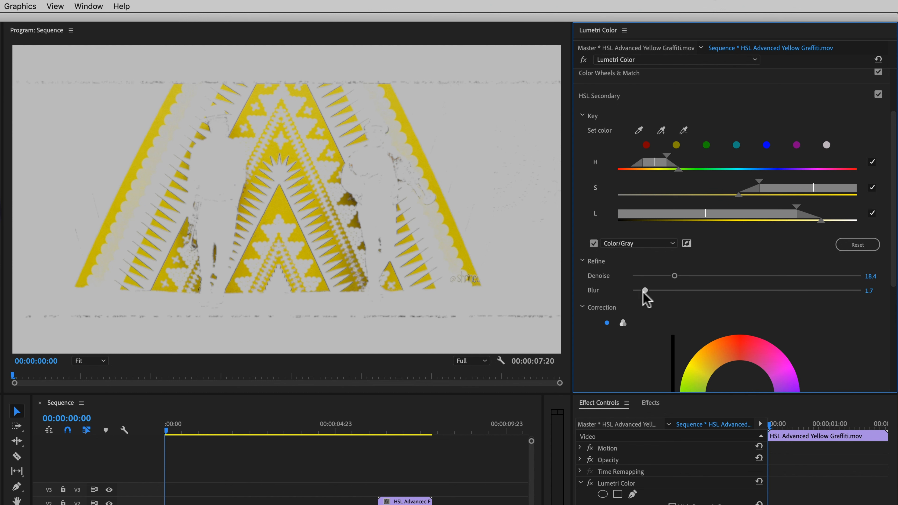
{"action": "left_click", "coordinate": [593, 244]}
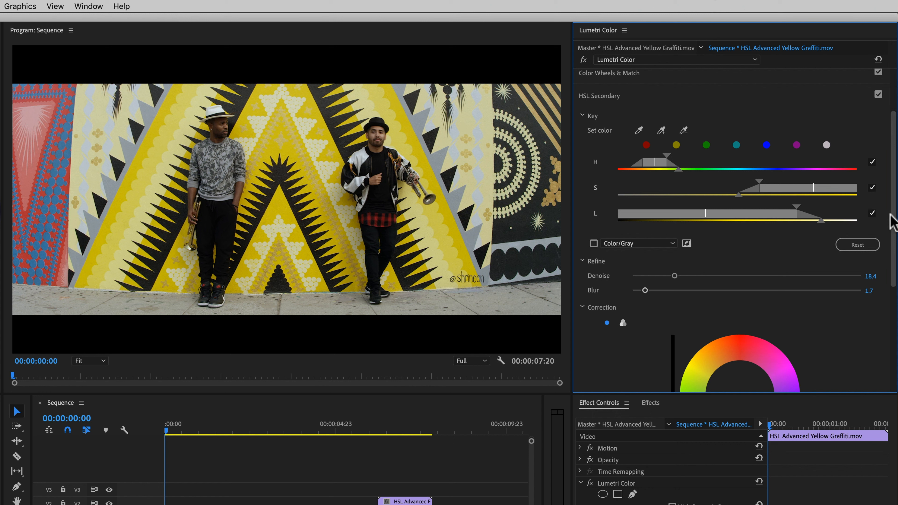
Lower the HSL Secondary correction Saturation to 78.6.
{"action": "scroll", "coordinate": [892, 231], "scroll_direction": "down", "scroll_amount": 3}
{"action": "left_click_drag", "start_coordinate": [893, 233], "coordinate": [892, 311]}
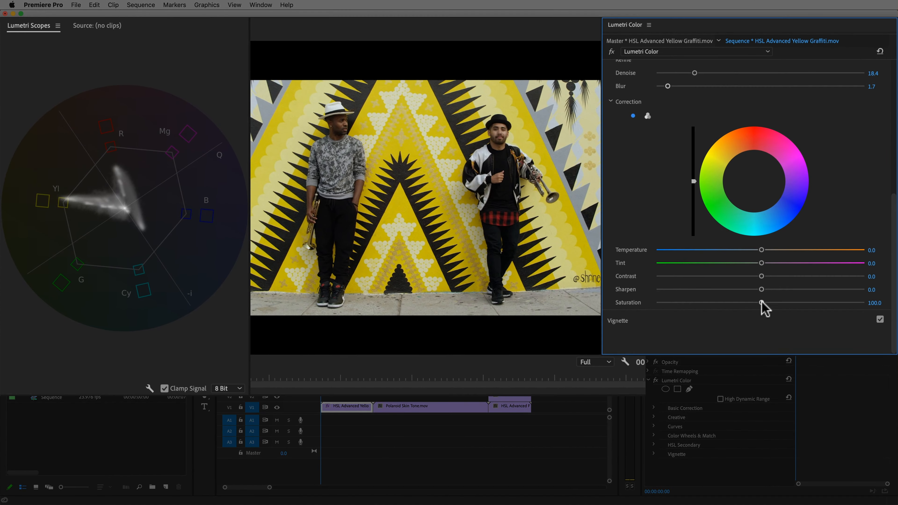
{"action": "left_click_drag", "start_coordinate": [761, 303], "coordinate": [737, 303]}
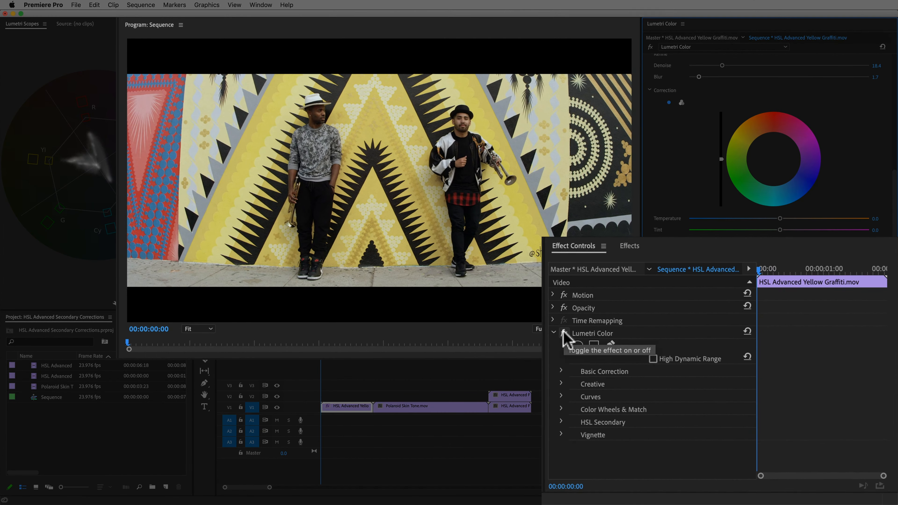
Toggle the Lumetri Color effect off and on to compare the clip before and after.
{"action": "left_click", "coordinate": [563, 334]}
{"action": "left_click", "coordinate": [564, 333]}
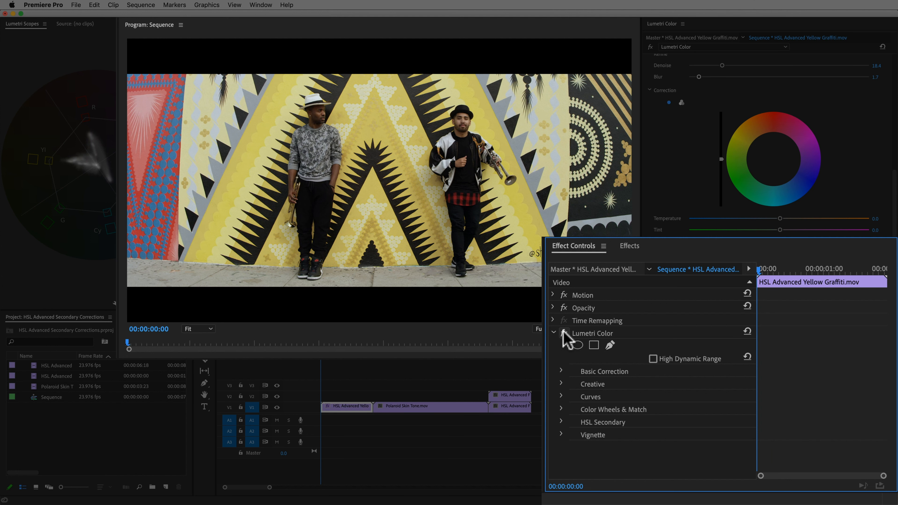
{"action": "left_click", "coordinate": [564, 334]}
{"action": "left_click", "coordinate": [564, 334]}
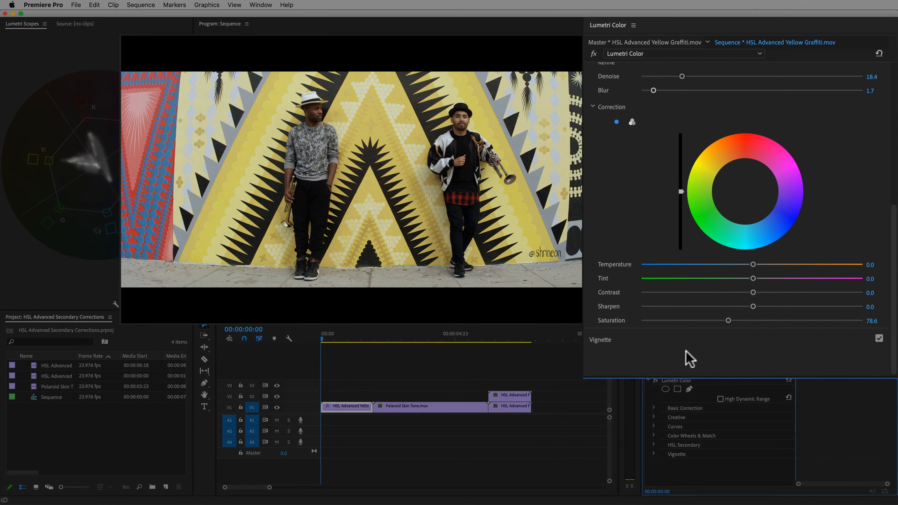
Set the correction Temperature to -49.5, Tint to -63.6 and Saturation to 61.7 to shift the yellow toward green.
{"action": "scroll", "coordinate": [741, 273], "scroll_direction": "down", "scroll_amount": 1}
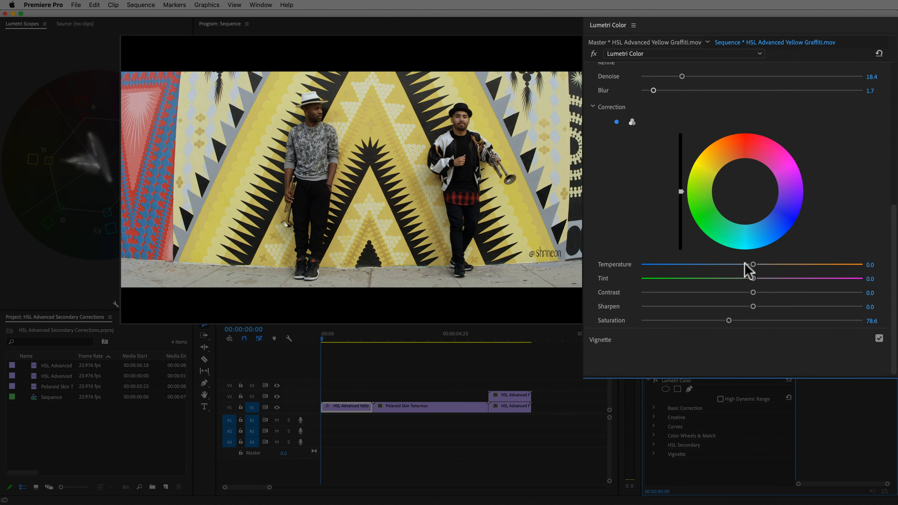
{"action": "left_click_drag", "start_coordinate": [753, 265], "coordinate": [693, 267]}
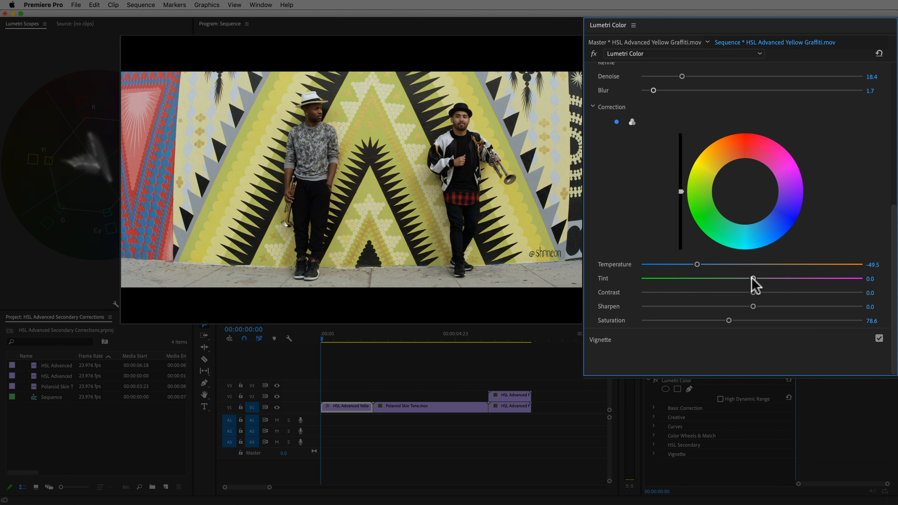
{"action": "left_click_drag", "start_coordinate": [752, 278], "coordinate": [680, 279]}
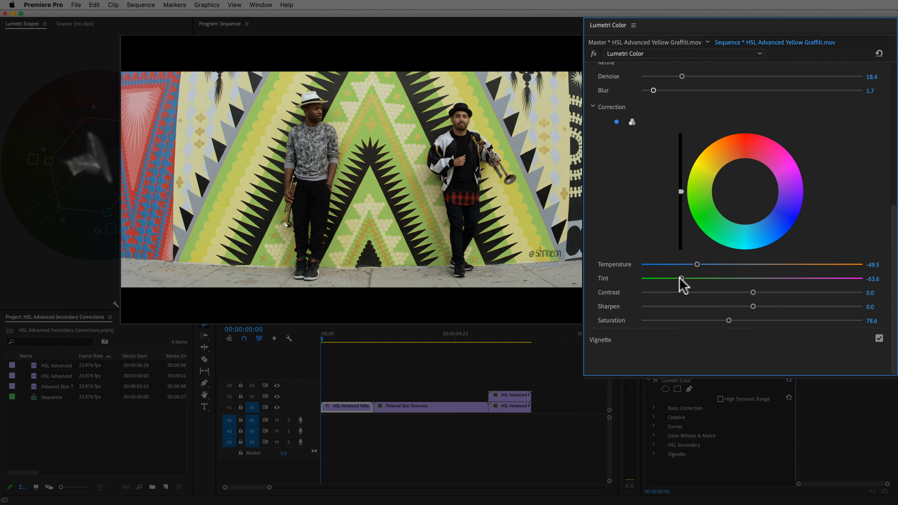
{"action": "left_click_drag", "start_coordinate": [729, 320], "coordinate": [709, 320]}
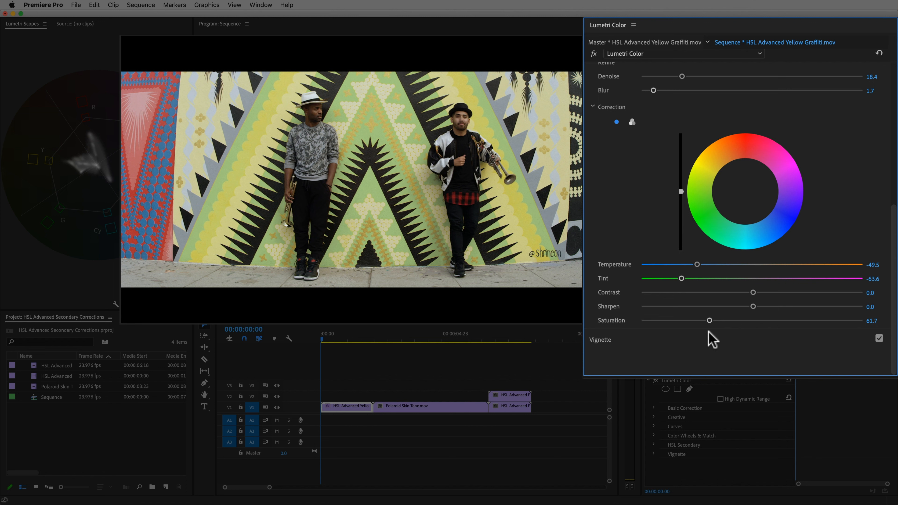
Expand the Vignette section and set its Amount to -1.4.
{"action": "left_click", "coordinate": [608, 339]}
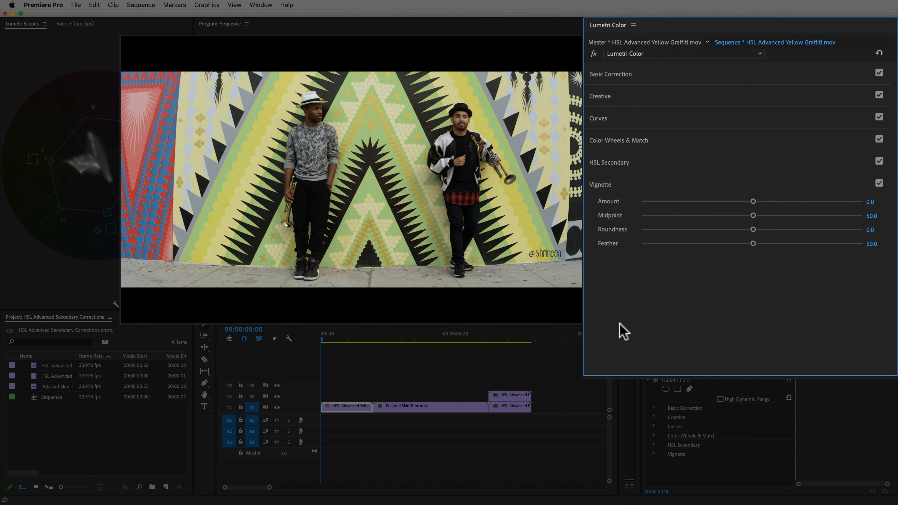
{"action": "left_click_drag", "start_coordinate": [753, 202], "coordinate": [701, 202]}
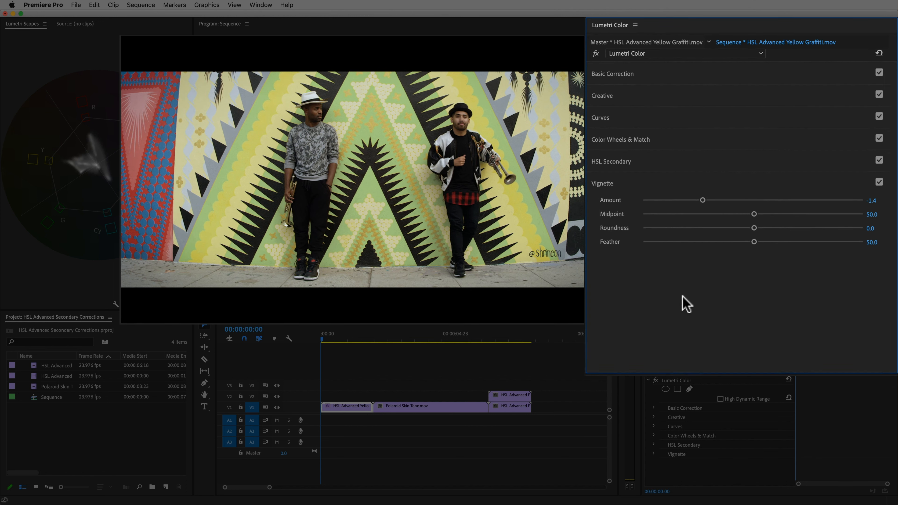
Switch the Lumetri Color effect off and on repeatedly to compare the graded and original graffiti.
{"action": "left_click", "coordinate": [656, 381]}
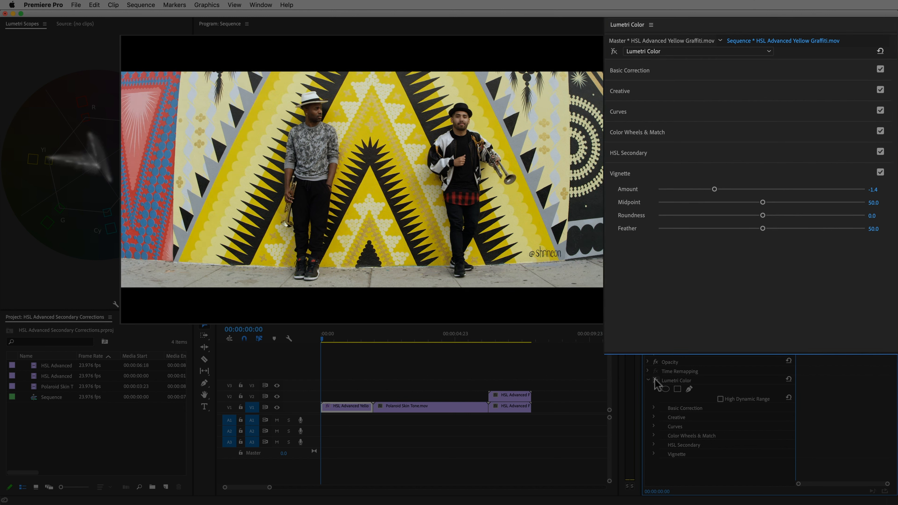
{"action": "left_click", "coordinate": [655, 381]}
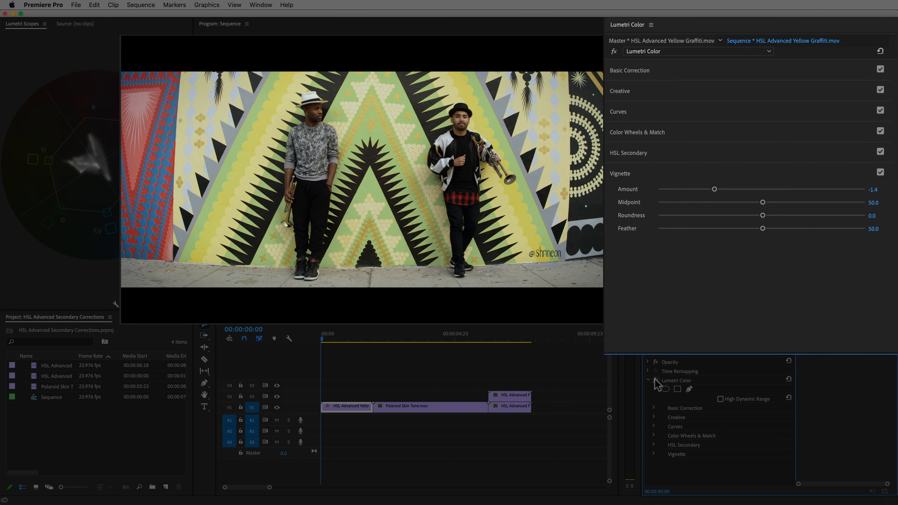
{"action": "left_click", "coordinate": [655, 381]}
{"action": "left_click", "coordinate": [656, 381]}
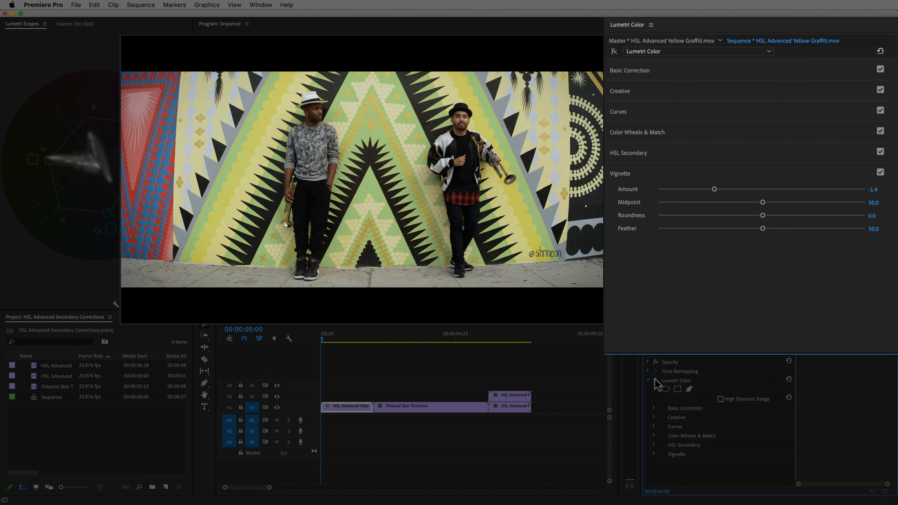
{"action": "left_click", "coordinate": [655, 381]}
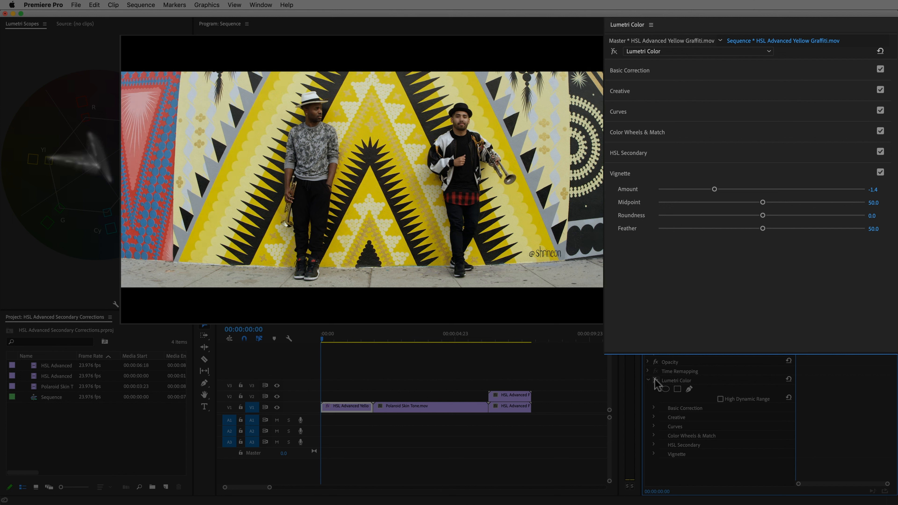
{"action": "left_click", "coordinate": [655, 381]}
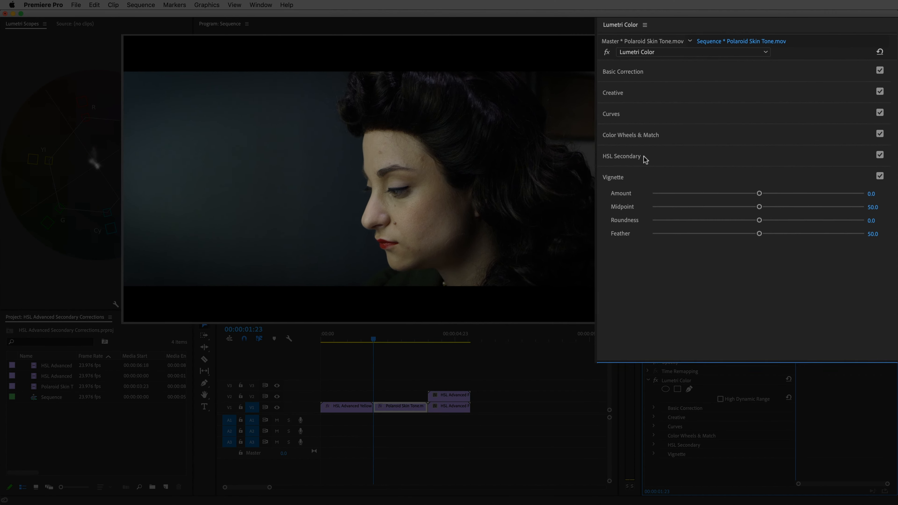
Expand HSL Secondary for the Polaroid Skin Tone clip and sample the woman's facial skin with the key eyedropper.
{"action": "left_click", "coordinate": [683, 141]}
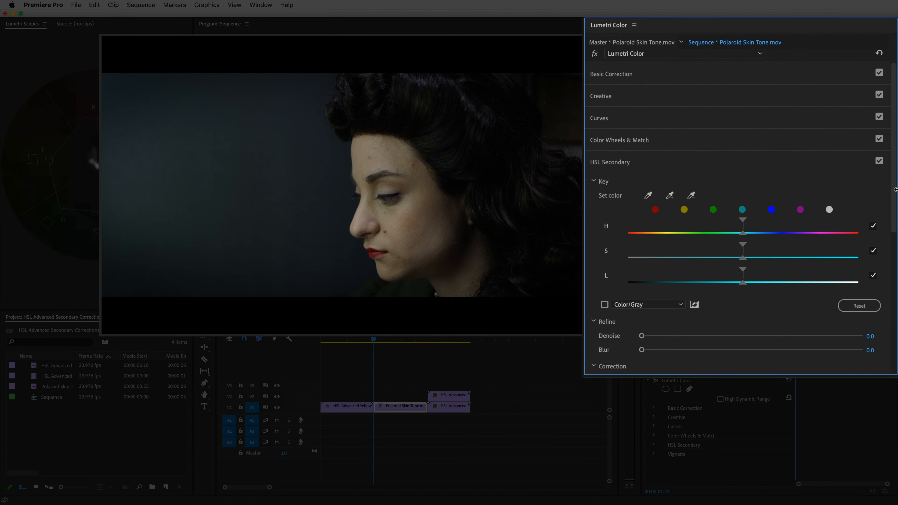
{"action": "scroll", "coordinate": [895, 218], "scroll_direction": "down", "scroll_amount": 3}
{"action": "scroll", "coordinate": [895, 218], "scroll_direction": "down", "scroll_amount": 2}
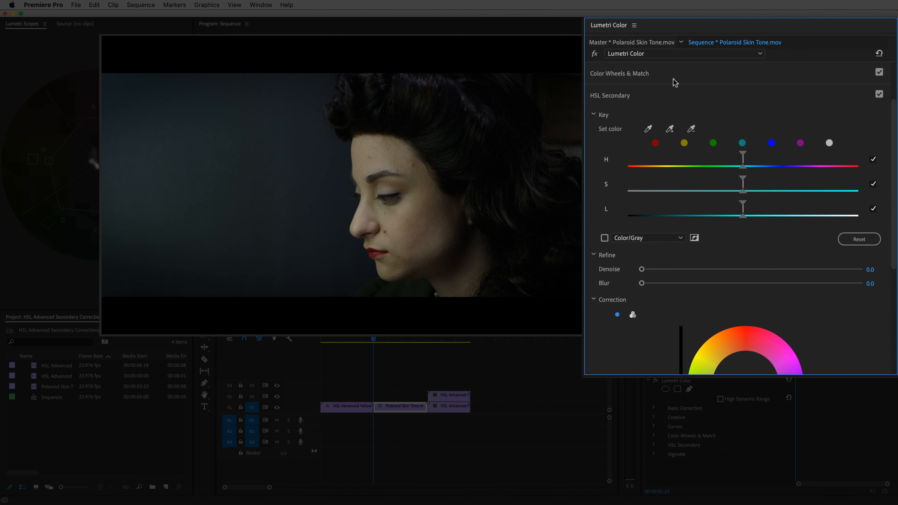
{"action": "left_click", "coordinate": [649, 129]}
{"action": "left_click", "coordinate": [402, 219]}
{"action": "left_click_drag", "start_coordinate": [401, 221], "coordinate": [398, 225]}
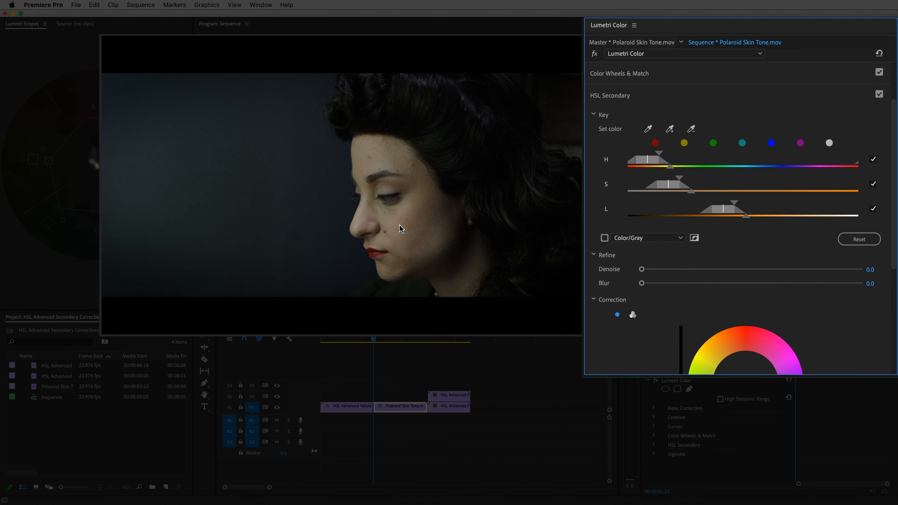
Enable the Color/Gray preview and add further skin areas of the face to the key.
{"action": "left_click", "coordinate": [605, 238]}
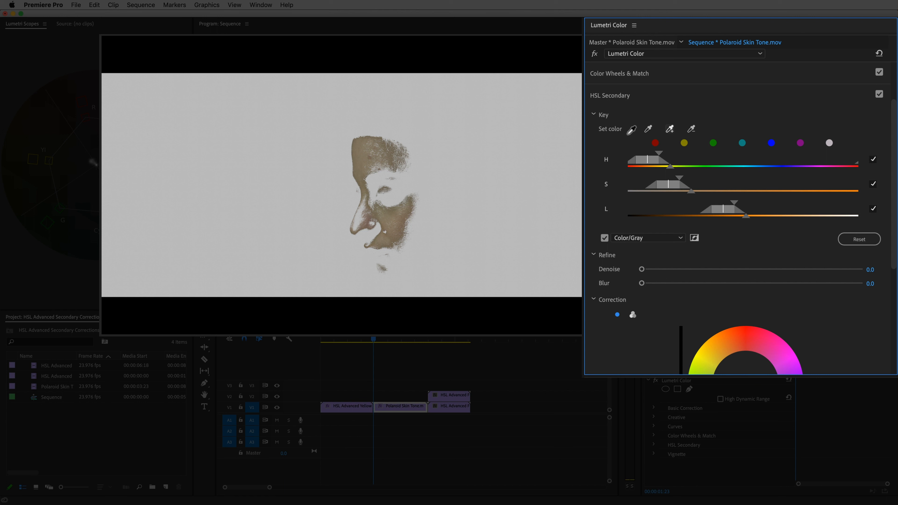
{"action": "left_click", "coordinate": [399, 200]}
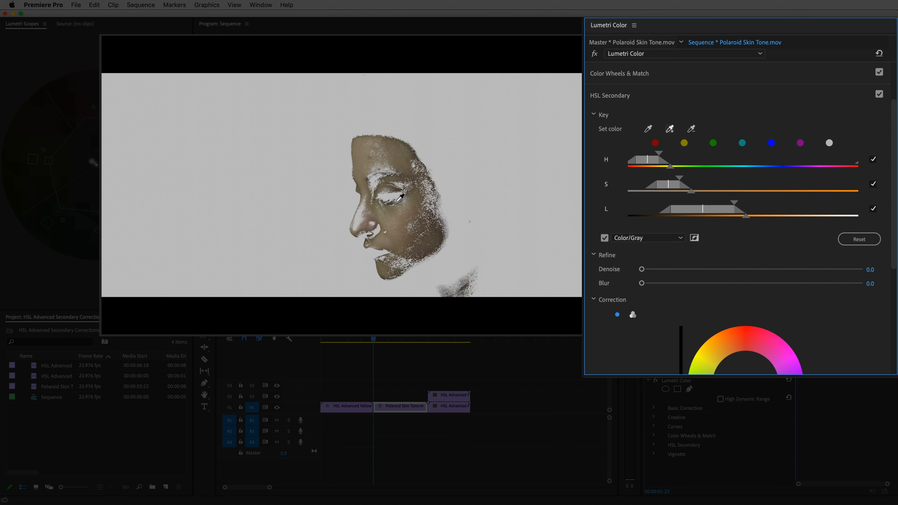
{"action": "left_click", "coordinate": [385, 229]}
{"action": "left_click", "coordinate": [384, 235]}
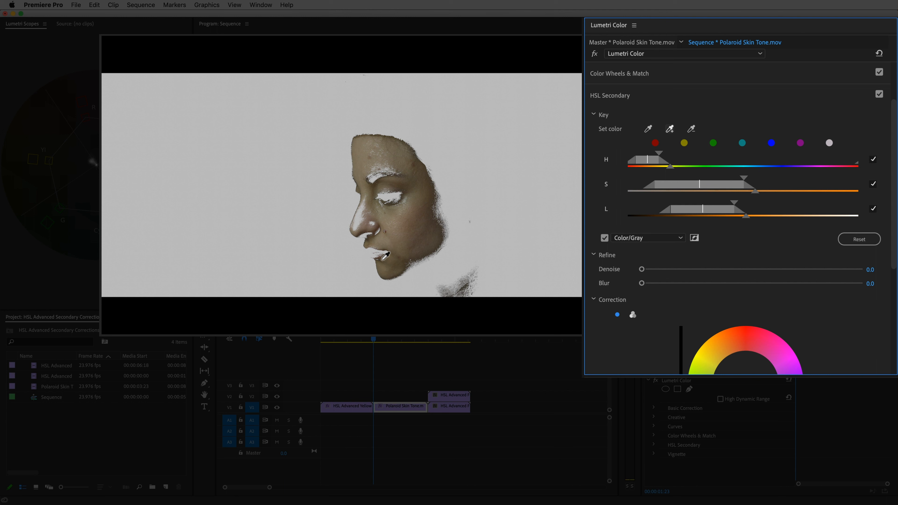
{"action": "left_click", "coordinate": [386, 252]}
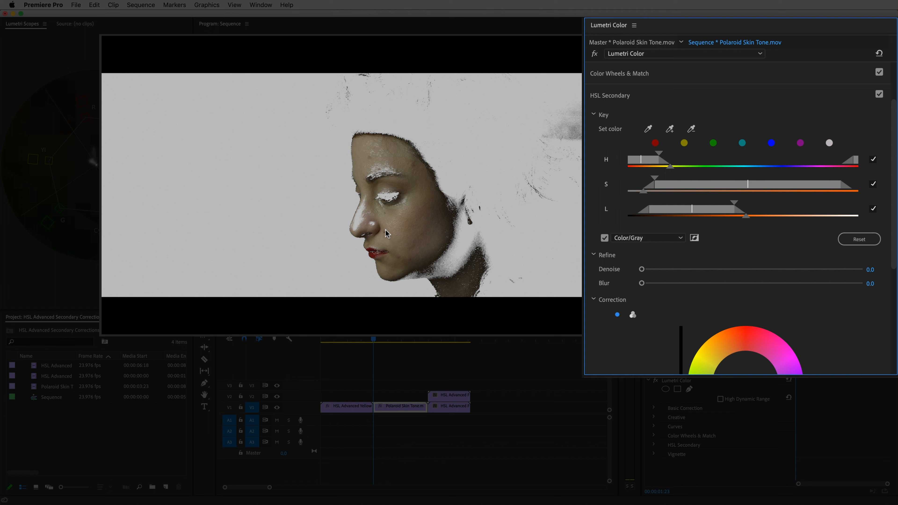
Add the remaining shaded cheek skin to the key with the add-to-key eyedropper.
{"action": "left_click", "coordinate": [669, 129]}
{"action": "left_click_drag", "start_coordinate": [365, 214], "coordinate": [376, 219]}
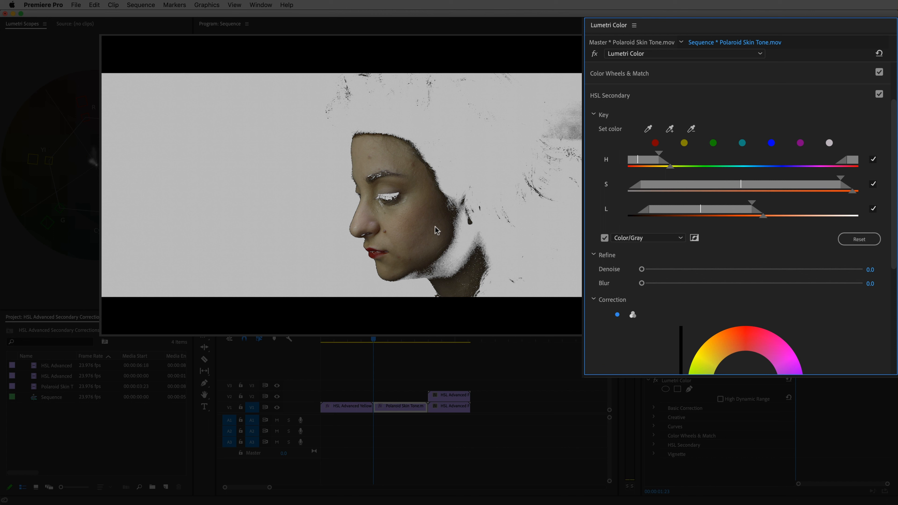
Refine the key's saturation and luminance ranges and set Denoise to 21.1 and Blur to 2.1.
{"action": "mouse_move", "coordinate": [766, 211]}
{"action": "left_mouse_down"}
{"action": "mouse_move", "coordinate": [782, 213]}
{"action": "mouse_move", "coordinate": [776, 203]}
{"action": "mouse_move", "coordinate": [792, 216]}
{"action": "mouse_move", "coordinate": [776, 202]}
{"action": "mouse_move", "coordinate": [797, 216]}
{"action": "mouse_move", "coordinate": [750, 209]}
{"action": "left_mouse_up"}
{"action": "mouse_move", "coordinate": [853, 191]}
{"action": "left_mouse_down"}
{"action": "mouse_move", "coordinate": [806, 187]}
{"action": "mouse_move", "coordinate": [841, 178]}
{"action": "left_mouse_up"}
{"action": "left_click_drag", "start_coordinate": [825, 185], "coordinate": [855, 192]}
{"action": "left_click_drag", "start_coordinate": [642, 269], "coordinate": [657, 285]}
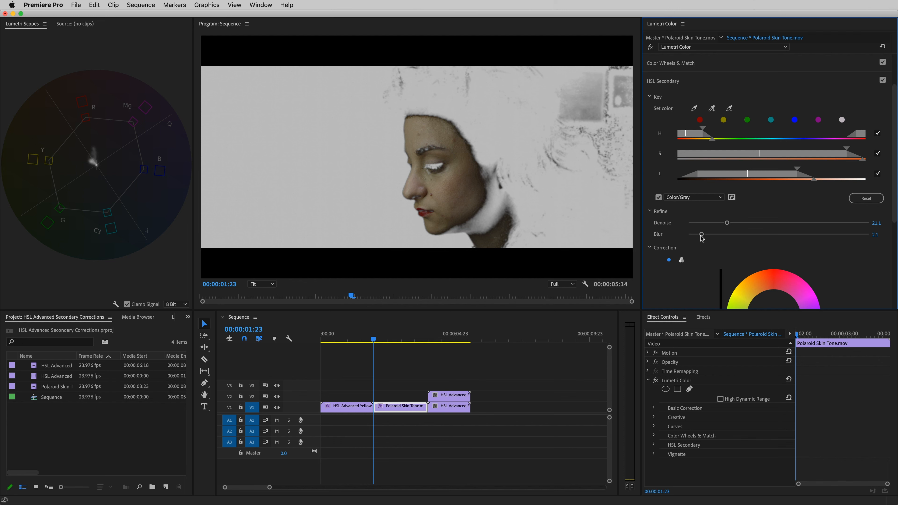
Draw a closed freeform bezier mask around the woman's face and head on the Lumetri Color effect.
{"action": "left_click", "coordinate": [689, 389]}
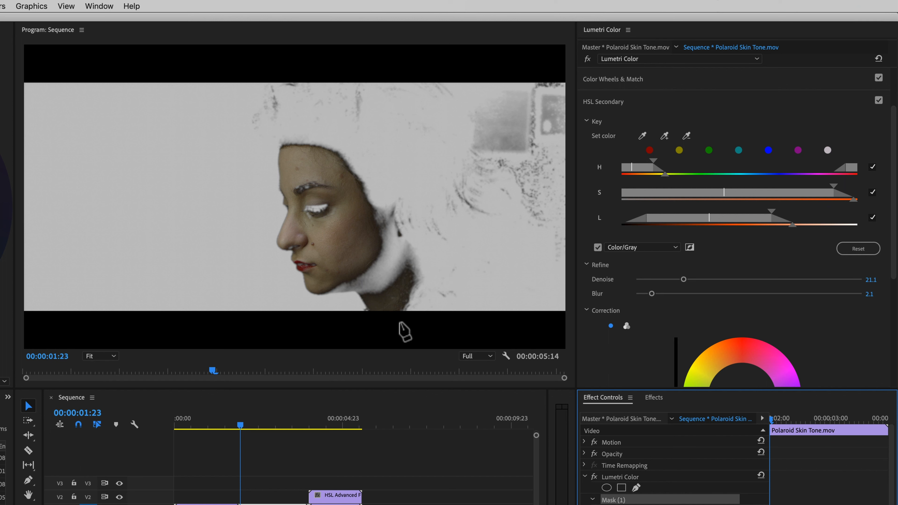
{"action": "left_click", "coordinate": [401, 325]}
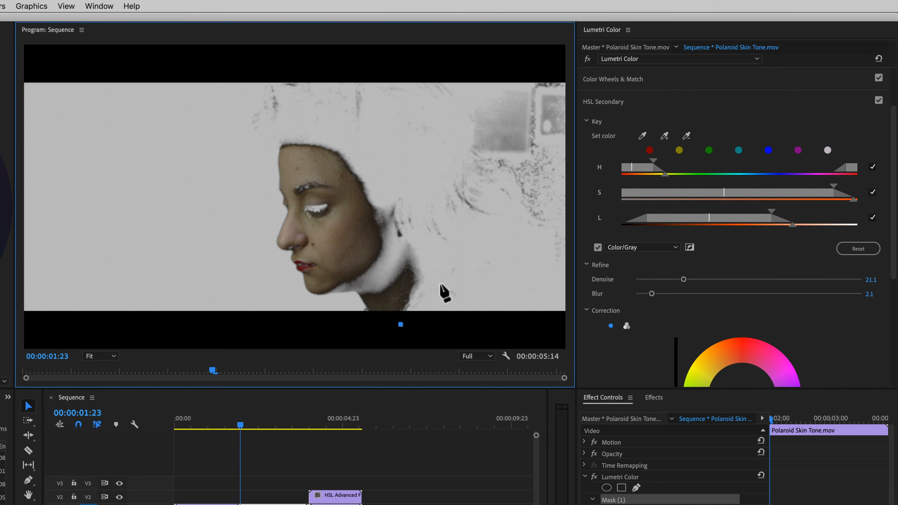
{"action": "left_click", "coordinate": [431, 265]}
{"action": "left_click_drag", "start_coordinate": [434, 253], "coordinate": [435, 245]}
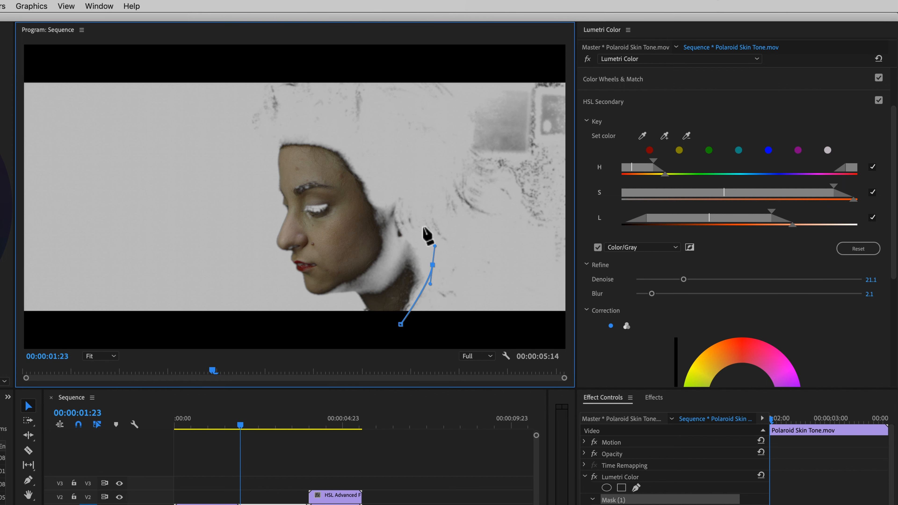
{"action": "left_click_drag", "start_coordinate": [386, 156], "coordinate": [364, 136]}
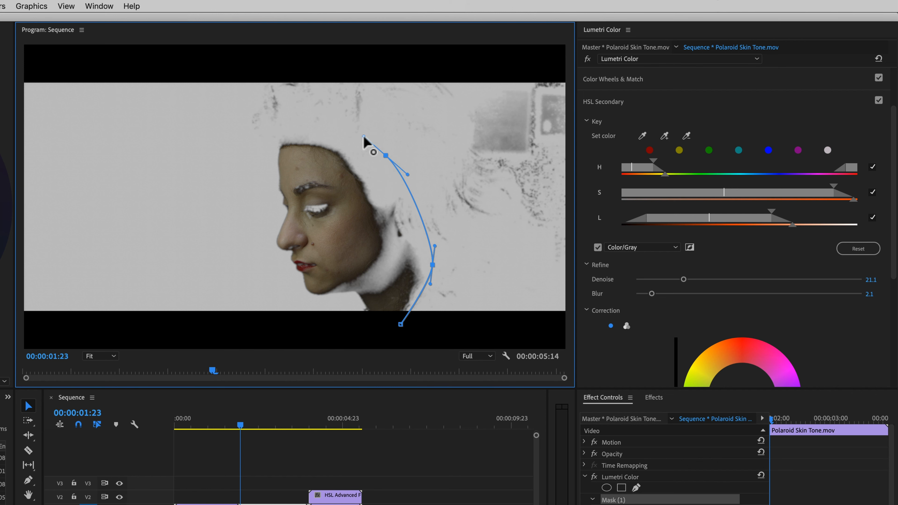
{"action": "left_click_drag", "start_coordinate": [283, 127], "coordinate": [258, 136]}
{"action": "left_click_drag", "start_coordinate": [255, 216], "coordinate": [263, 260]}
{"action": "left_click_drag", "start_coordinate": [310, 315], "coordinate": [346, 329]}
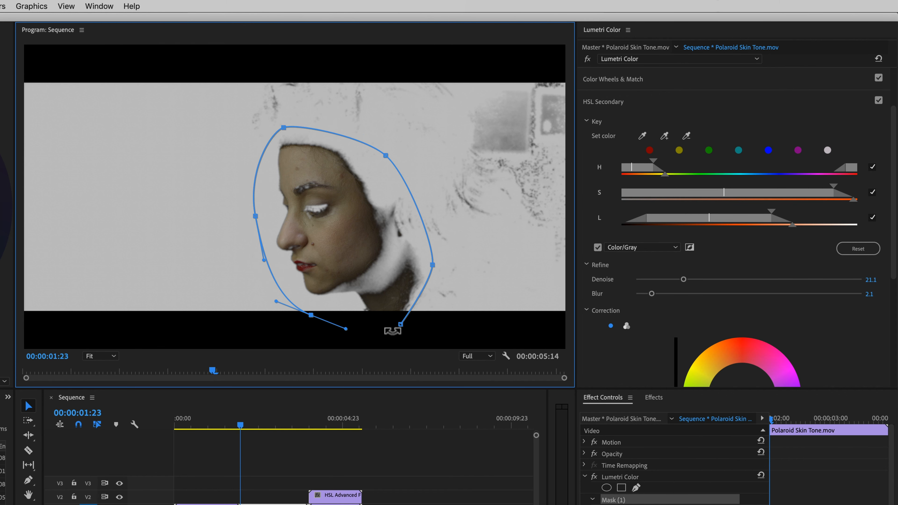
{"action": "left_click", "coordinate": [401, 324]}
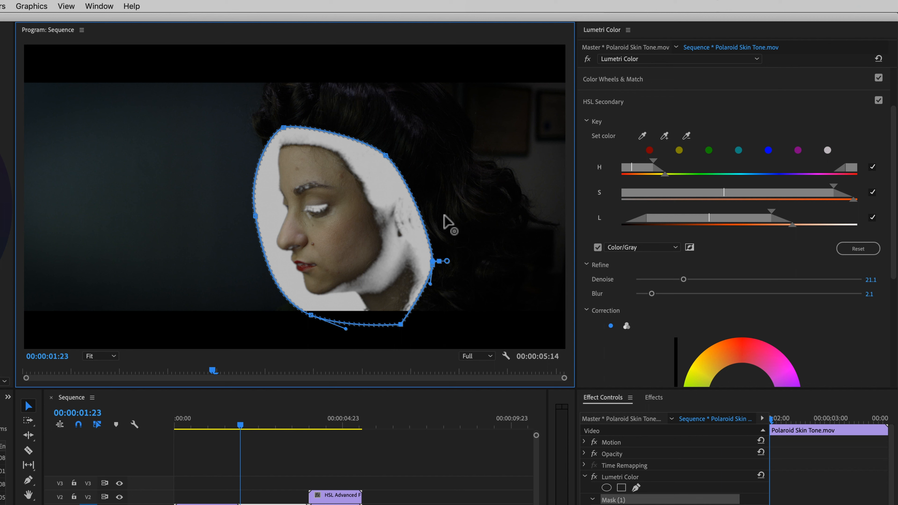
Feather the face mask to about 76 and turn off the Color/Gray preview.
{"action": "left_click", "coordinate": [252, 233]}
{"action": "left_click_drag", "start_coordinate": [242, 236], "coordinate": [231, 238]}
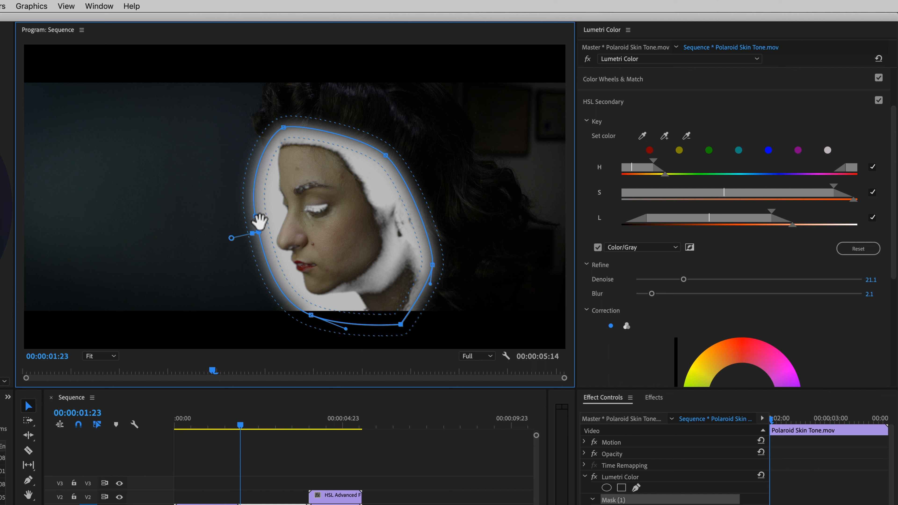
{"action": "left_click", "coordinate": [597, 248]}
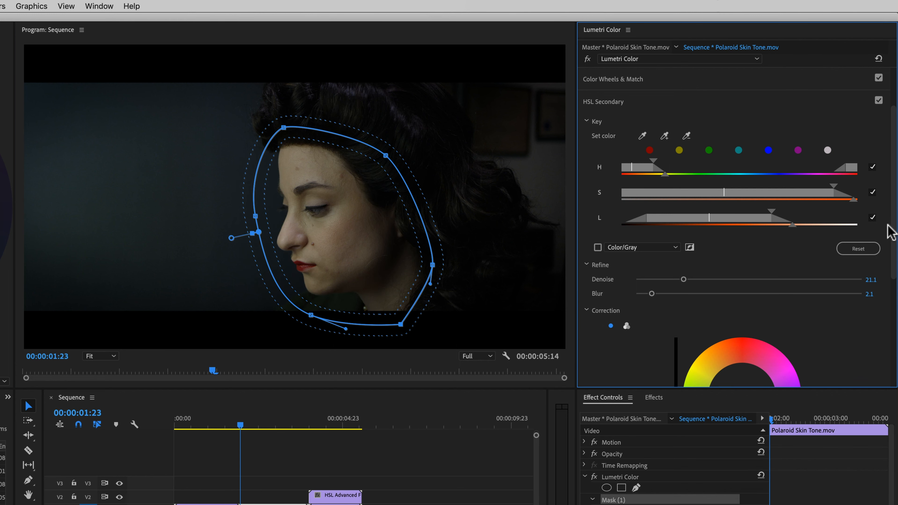
Switch the HSL Secondary correction to three-way wheels and nudge the highlights and midtones wheels slightly.
{"action": "scroll", "coordinate": [893, 230], "scroll_direction": "down", "scroll_amount": 5}
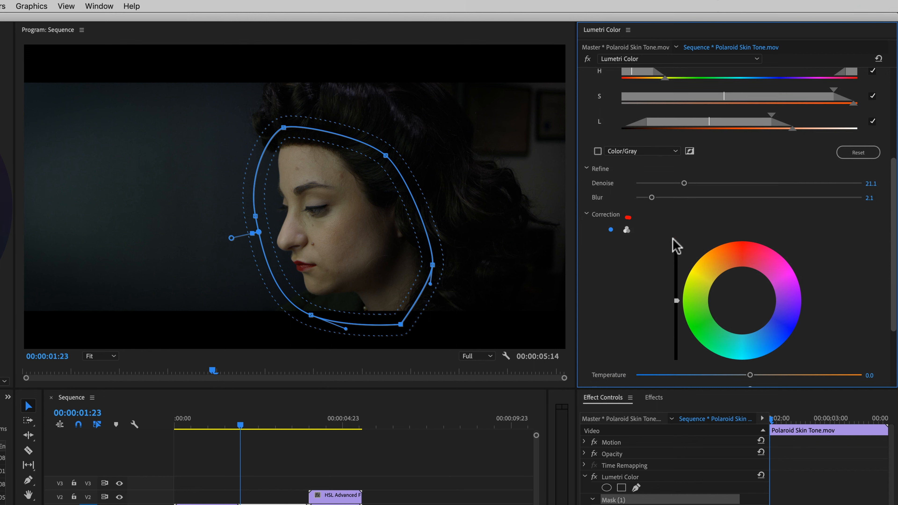
{"action": "left_click", "coordinate": [627, 230]}
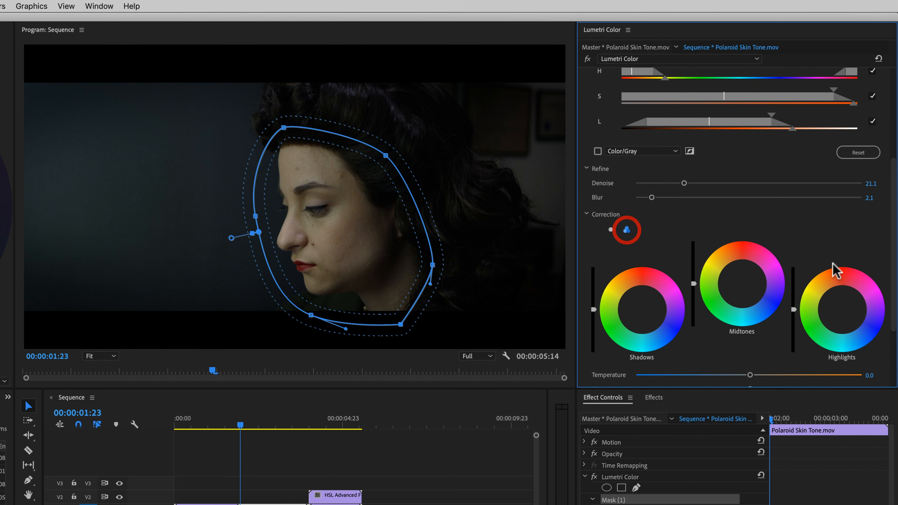
{"action": "left_click_drag", "start_coordinate": [841, 311], "coordinate": [843, 305]}
{"action": "left_click_drag", "start_coordinate": [742, 283], "coordinate": [742, 279]}
{"action": "left_click_drag", "start_coordinate": [842, 305], "coordinate": [842, 303]}
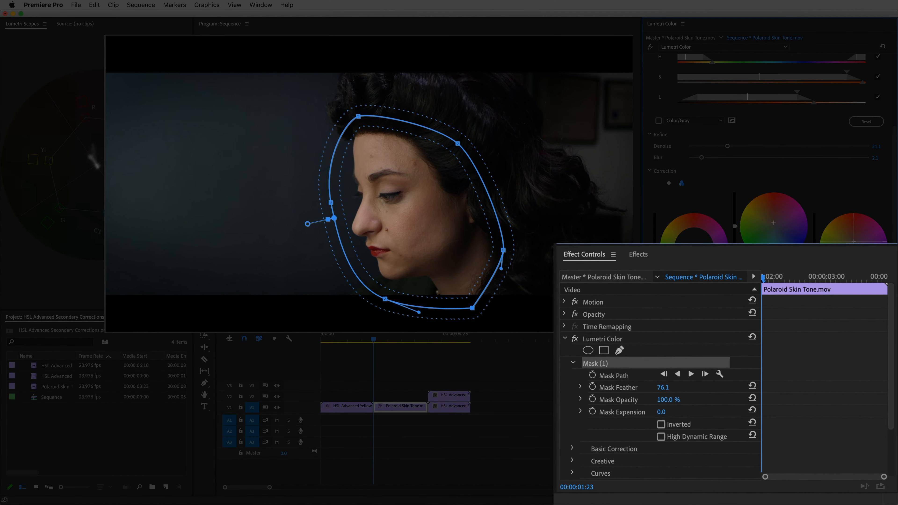
Toggle the Lumetri Color effect off and on to compare the skin correction.
{"action": "left_click", "coordinate": [570, 338]}
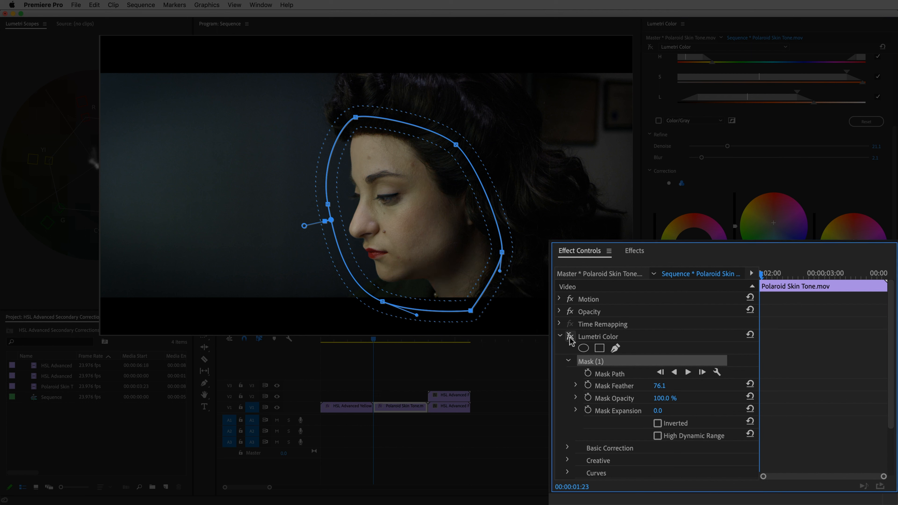
{"action": "left_click", "coordinate": [570, 337]}
{"action": "left_click", "coordinate": [569, 338]}
{"action": "left_click", "coordinate": [570, 338]}
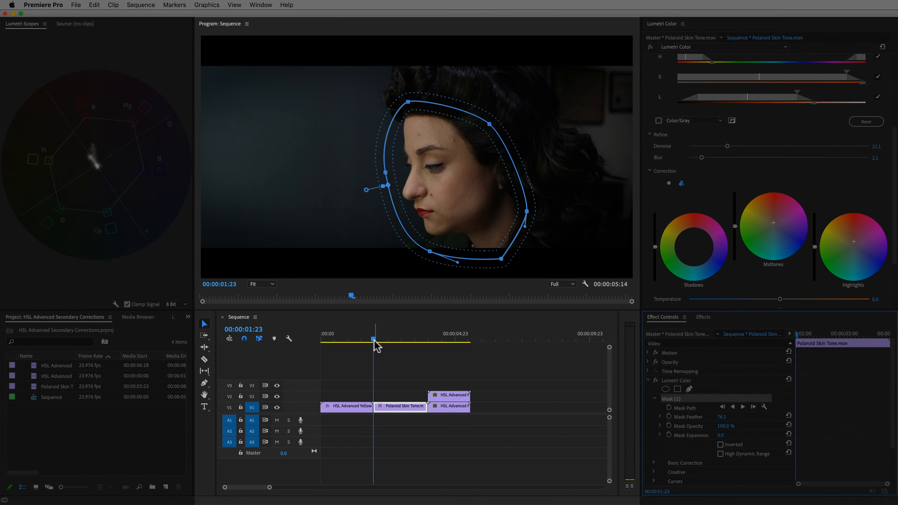
Track the face mask forward through the rest of the clip.
{"action": "mouse_move", "coordinate": [376, 340]}
{"action": "left_mouse_down"}
{"action": "mouse_move", "coordinate": [423, 340]}
{"action": "mouse_move", "coordinate": [385, 340]}
{"action": "mouse_move", "coordinate": [408, 340]}
{"action": "mouse_move", "coordinate": [376, 352]}
{"action": "left_mouse_up"}
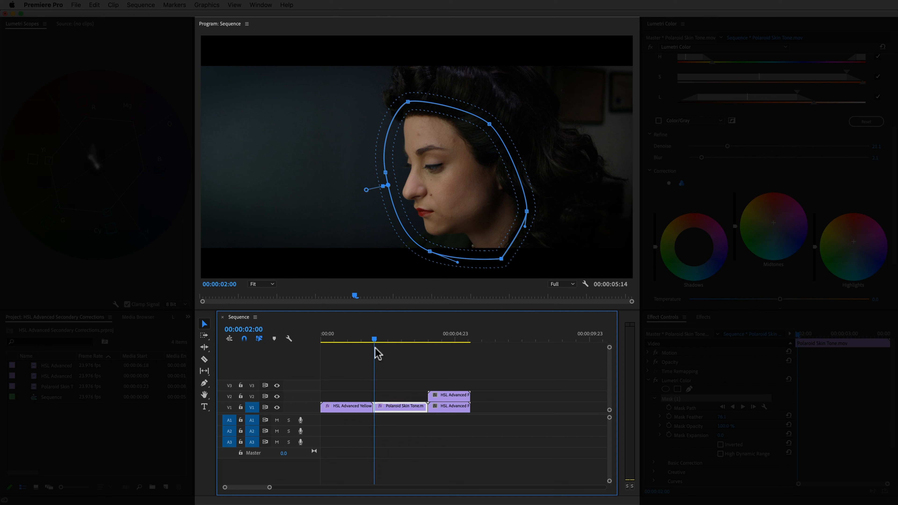
{"action": "left_click_drag", "start_coordinate": [377, 346], "coordinate": [376, 346]}
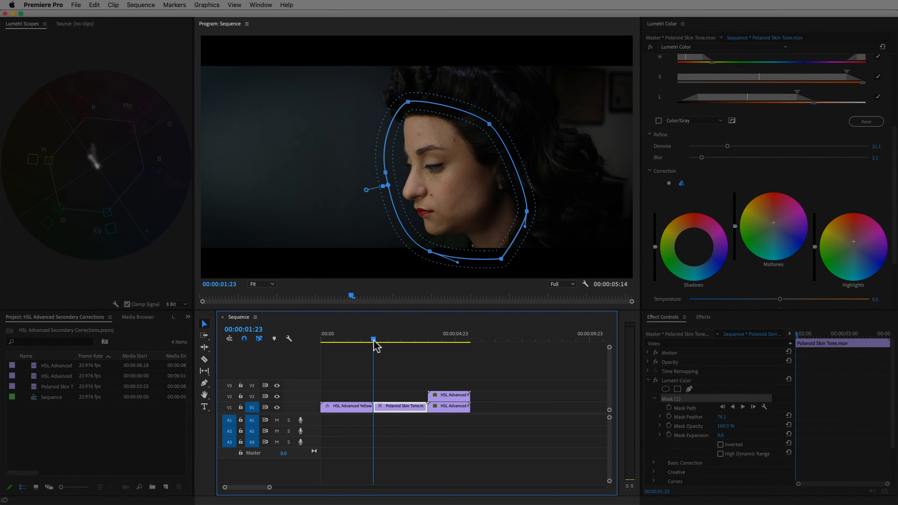
{"action": "left_click", "coordinate": [677, 398]}
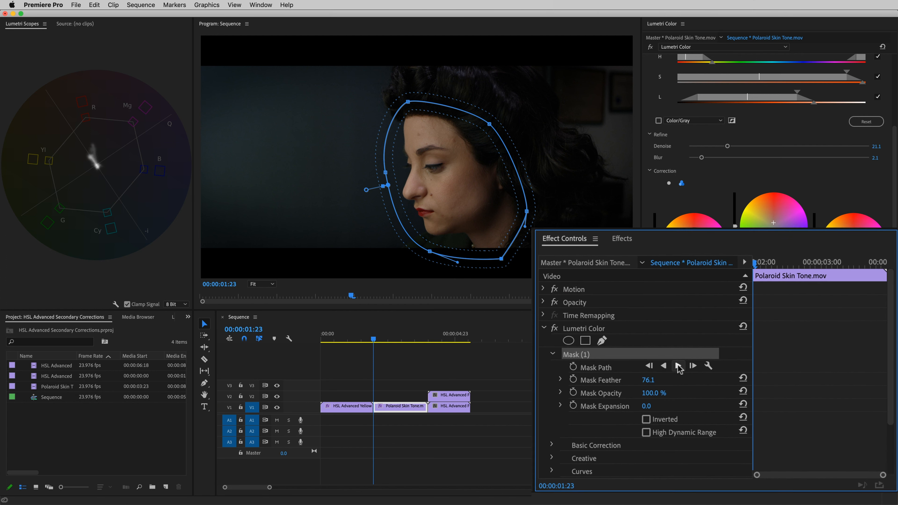
{"action": "left_click", "coordinate": [667, 359]}
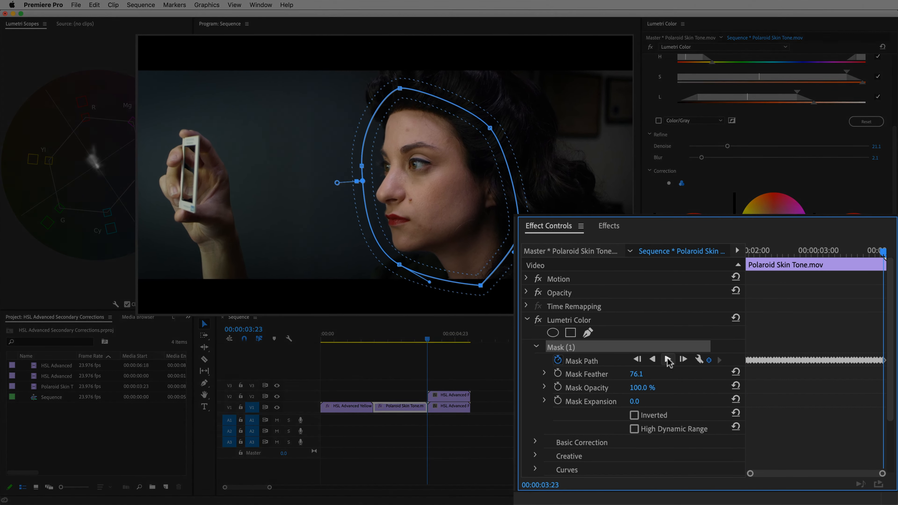
Draw a second freeform mask around the hand holding the Polaroid one frame earlier and feather it to 38.
{"action": "left_click", "coordinate": [587, 333]}
{"action": "key", "text": "Left"}
{"action": "left_click", "coordinate": [239, 298]}
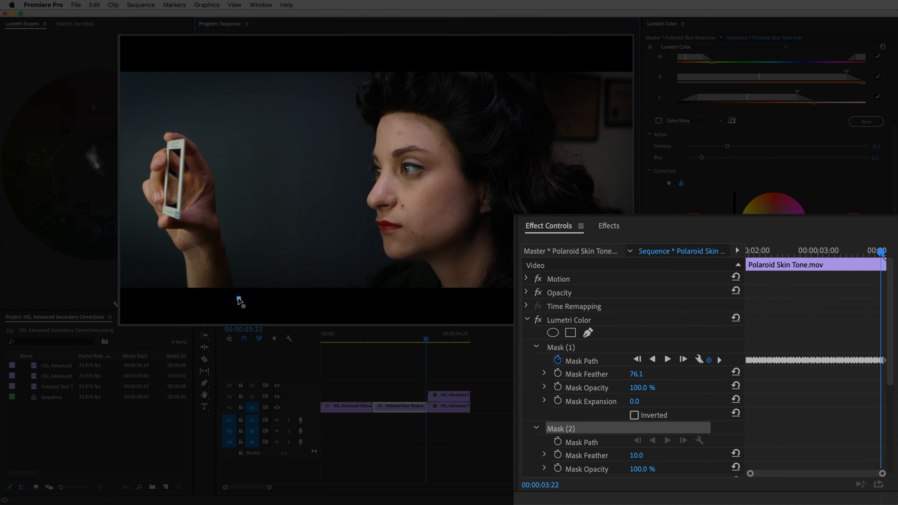
{"action": "left_click", "coordinate": [234, 215]}
{"action": "mouse_move", "coordinate": [206, 137]}
{"action": "left_mouse_down"}
{"action": "mouse_move", "coordinate": [192, 124]}
{"action": "mouse_move", "coordinate": [156, 122]}
{"action": "left_mouse_up"}
{"action": "left_click", "coordinate": [143, 145]}
{"action": "left_click_drag", "start_coordinate": [135, 189], "coordinate": [137, 202]}
{"action": "left_click_drag", "start_coordinate": [156, 239], "coordinate": [160, 253]}
{"action": "left_click", "coordinate": [171, 289]}
{"action": "left_click", "coordinate": [188, 305]}
{"action": "left_click", "coordinate": [240, 298]}
{"action": "left_click_drag", "start_coordinate": [226, 186], "coordinate": [245, 183]}
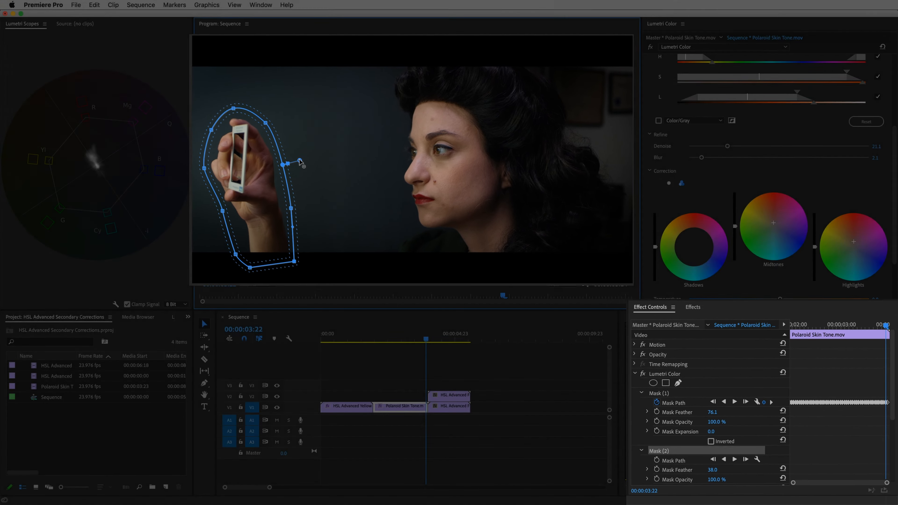
Check the masked key briefly with the Color/Gray preview on, then turn it off.
{"action": "key", "text": "shift+5"}
{"action": "key", "text": "Right"}
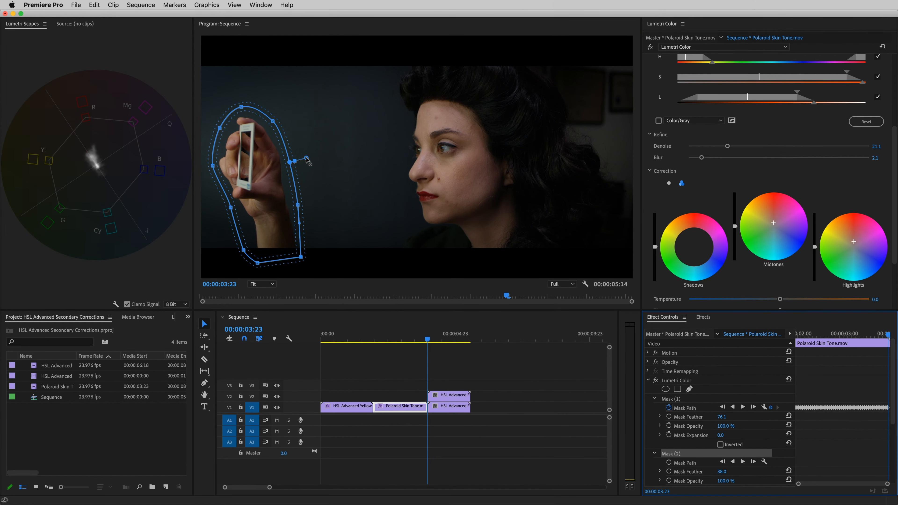
{"action": "left_click", "coordinate": [658, 121]}
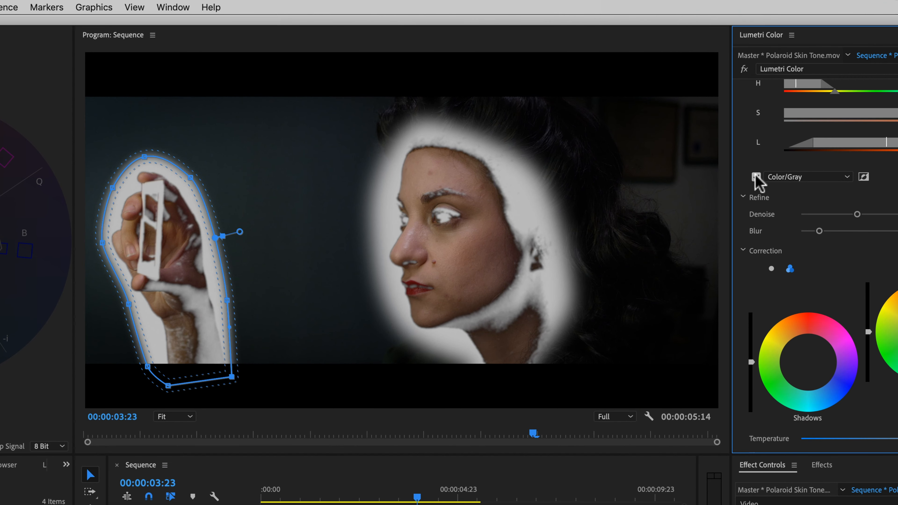
{"action": "left_click", "coordinate": [756, 176]}
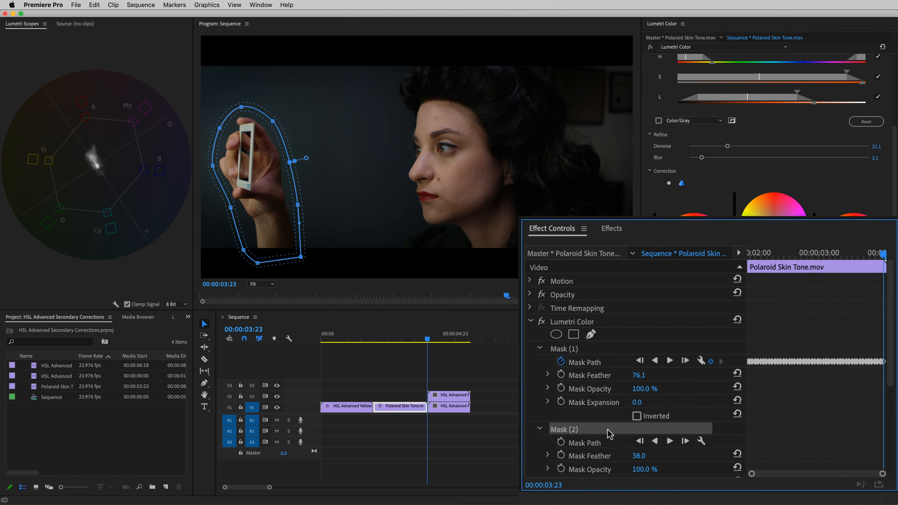
Track the hand mask backward through the clip and scrub back over the result.
{"action": "left_click", "coordinate": [655, 441]}
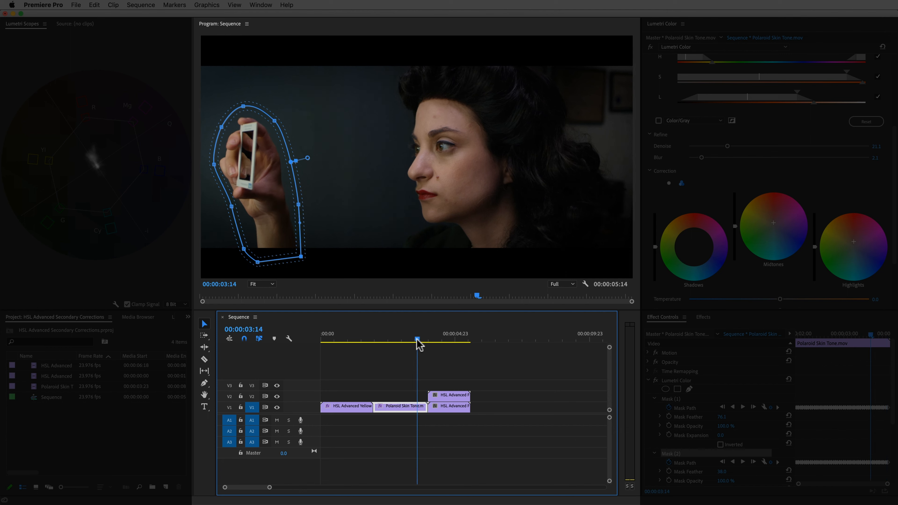
{"action": "mouse_move", "coordinate": [417, 342]}
{"action": "left_mouse_down"}
{"action": "mouse_move", "coordinate": [399, 345]}
{"action": "mouse_move", "coordinate": [424, 340]}
{"action": "left_mouse_up"}
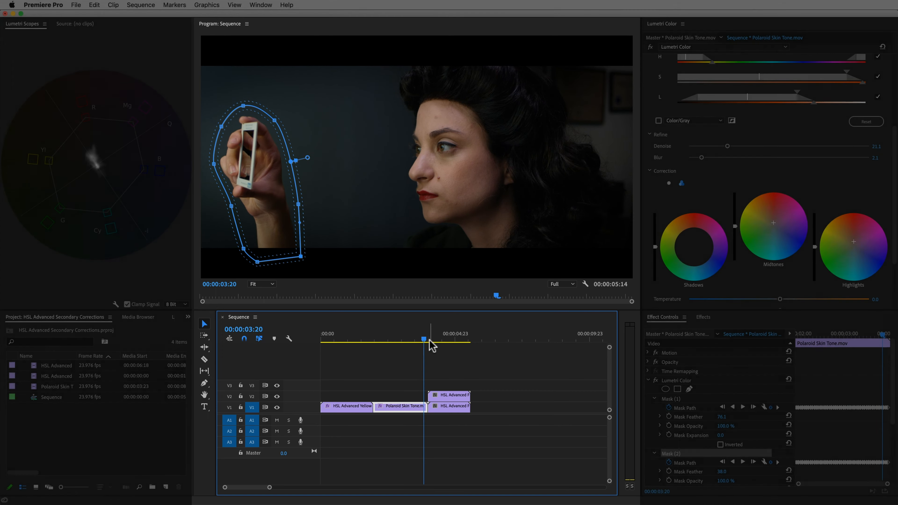
{"action": "left_click_drag", "start_coordinate": [881, 332], "coordinate": [849, 335]}
{"action": "mouse_move", "coordinate": [833, 278]}
{"action": "left_mouse_down"}
{"action": "mouse_move", "coordinate": [844, 278]}
{"action": "mouse_move", "coordinate": [829, 280]}
{"action": "left_mouse_up"}
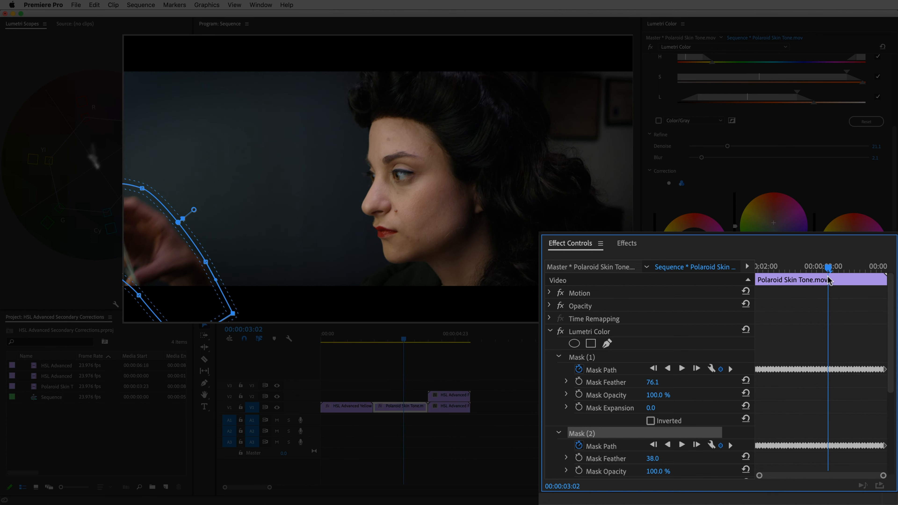
Correct the hand mask's points frame by frame as the hand leaves the shot.
{"action": "left_click_drag", "start_coordinate": [206, 263], "coordinate": [211, 260]}
{"action": "left_click_drag", "start_coordinate": [138, 295], "coordinate": [130, 304]}
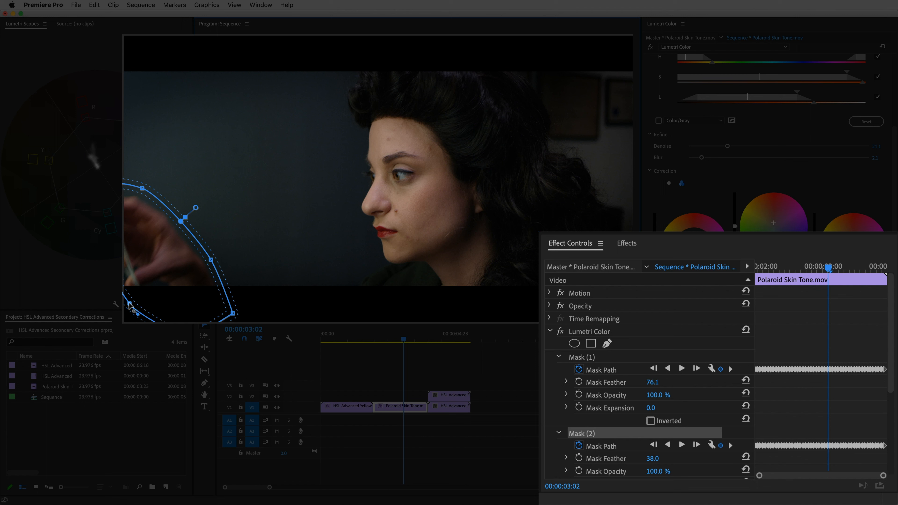
{"action": "left_click_drag", "start_coordinate": [184, 274], "coordinate": [185, 274]}
{"action": "left_click_drag", "start_coordinate": [235, 314], "coordinate": [239, 313]}
{"action": "left_click_drag", "start_coordinate": [212, 261], "coordinate": [197, 283]}
{"action": "left_click", "coordinate": [825, 267]}
{"action": "left_click", "coordinate": [823, 268]}
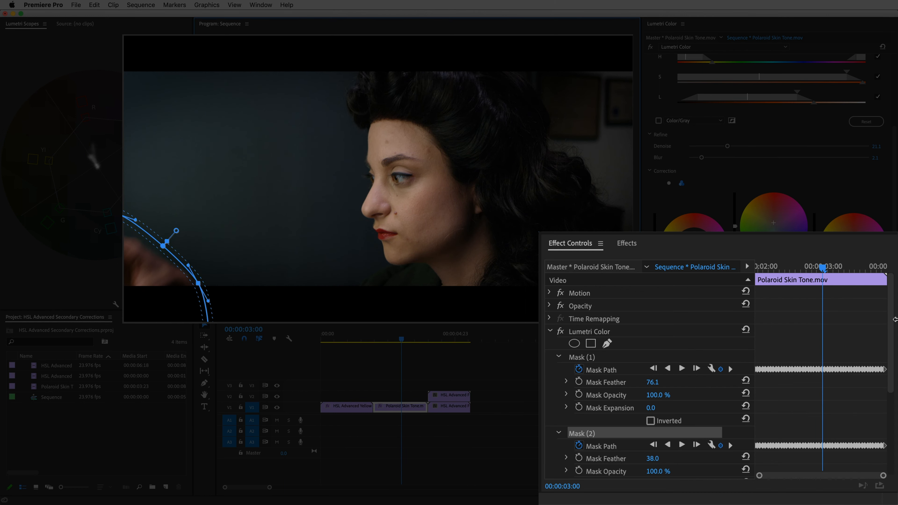
{"action": "left_click_drag", "start_coordinate": [823, 269], "coordinate": [820, 270]}
{"action": "left_click_drag", "start_coordinate": [183, 290], "coordinate": [191, 288]}
{"action": "left_click_drag", "start_coordinate": [820, 268], "coordinate": [817, 269]}
{"action": "left_click_drag", "start_coordinate": [164, 295], "coordinate": [166, 295]}
{"action": "left_click_drag", "start_coordinate": [817, 268], "coordinate": [815, 269]}
{"action": "left_click_drag", "start_coordinate": [157, 291], "coordinate": [159, 291]}
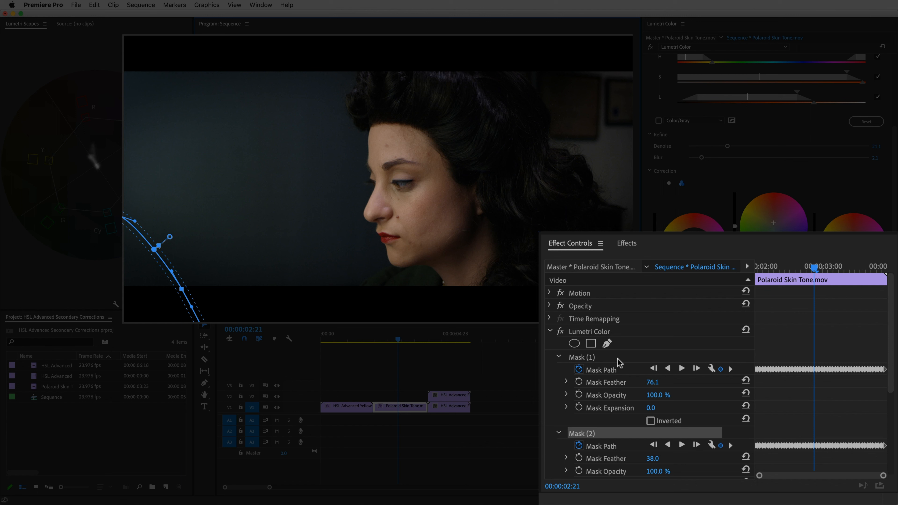
Delete the hand mask's path keyframes before 00:00:02:21.
{"action": "left_click_drag", "start_coordinate": [809, 458], "coordinate": [750, 432]}
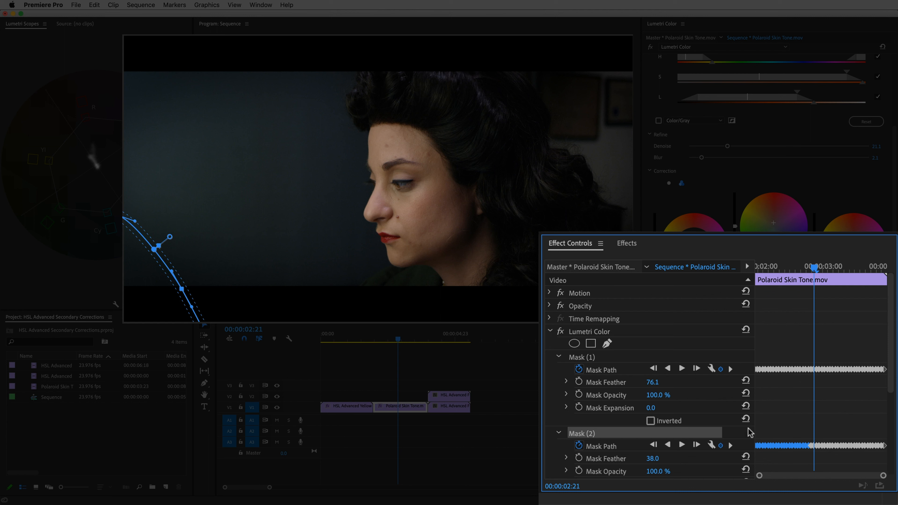
{"action": "key", "text": "Delete"}
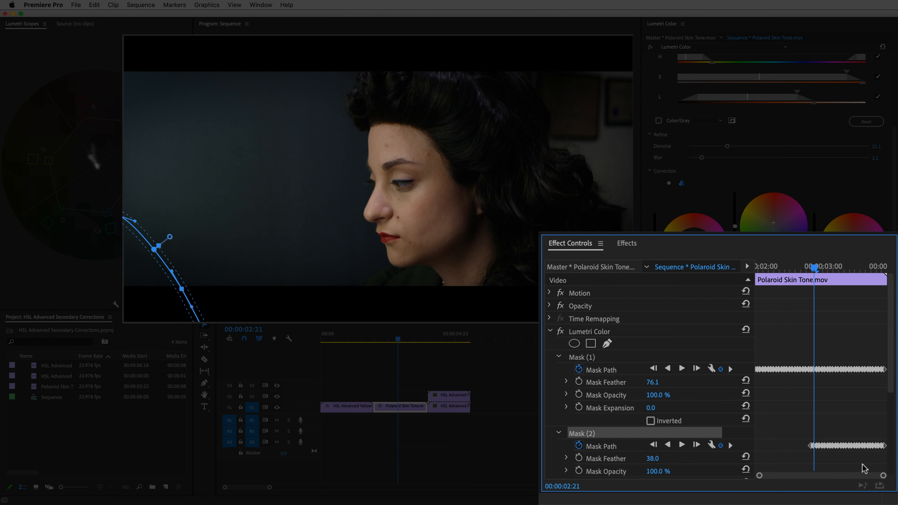
{"action": "left_click_drag", "start_coordinate": [814, 272], "coordinate": [831, 351]}
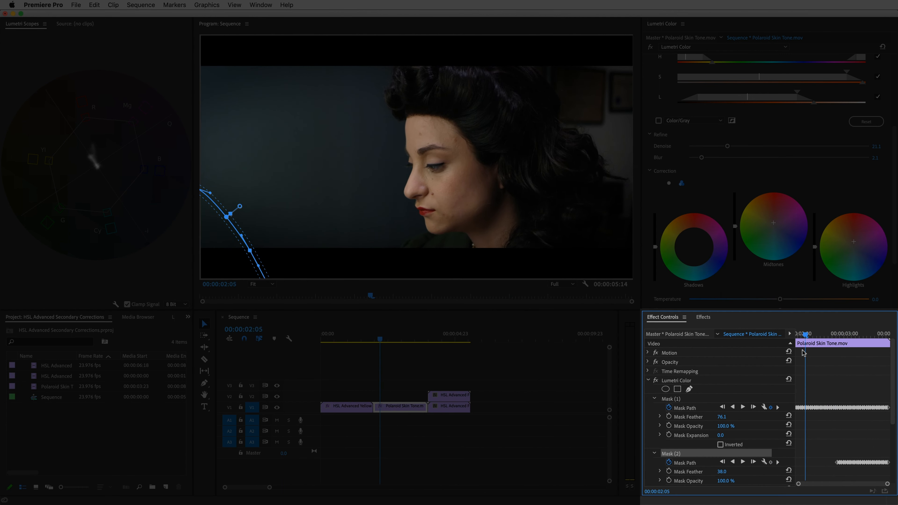
Jump to the next edit and select the HSL Advanced Ford Focus clip.
{"action": "key", "text": "Down"}
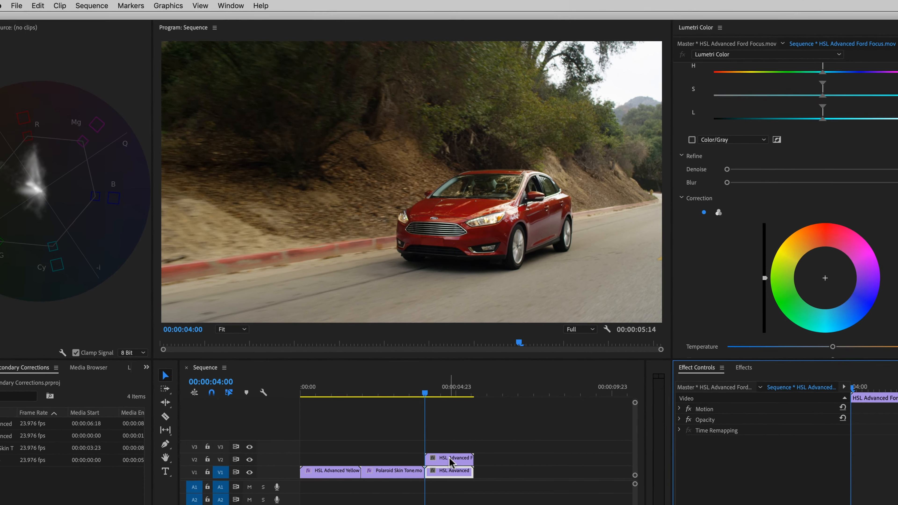
{"action": "left_click", "coordinate": [449, 457]}
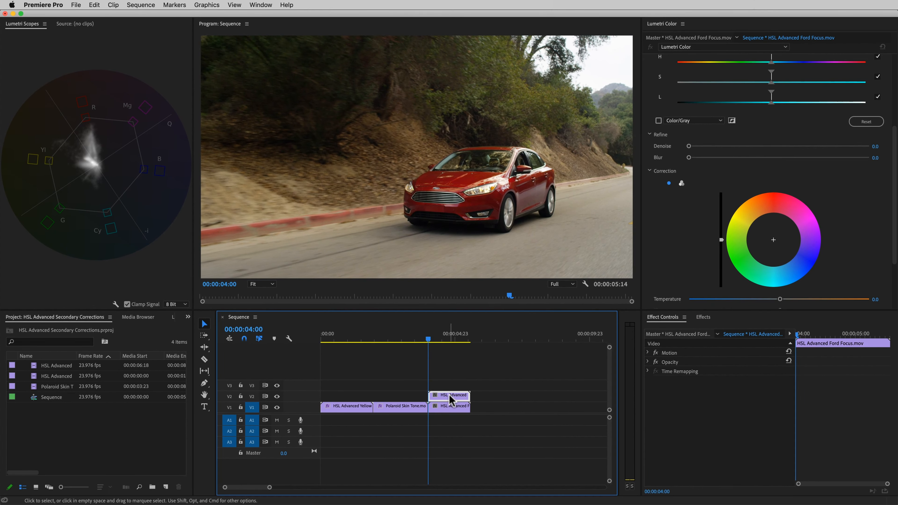
Sample the red car's paint with the HSL Secondary Set color eyedropper to key it.
{"action": "scroll", "coordinate": [884, 187], "scroll_direction": "up", "scroll_amount": 1}
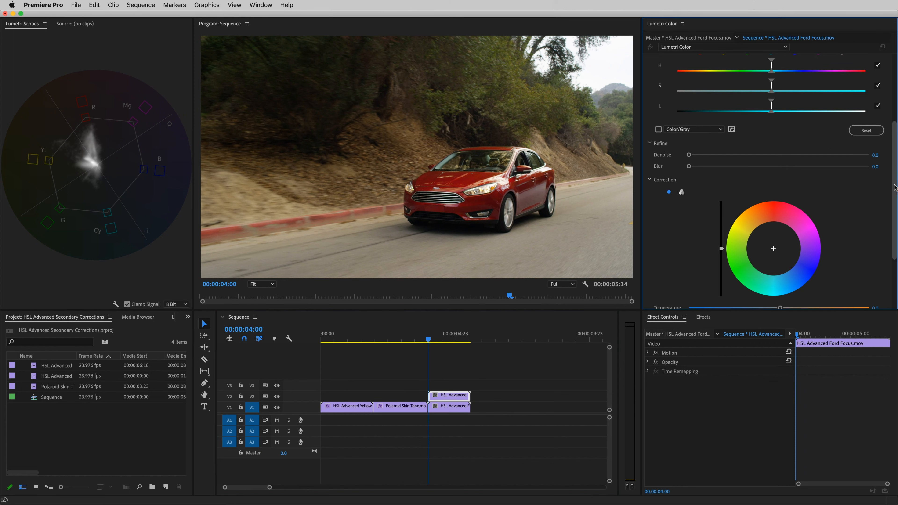
{"action": "scroll", "coordinate": [891, 187], "scroll_direction": "up", "scroll_amount": 5}
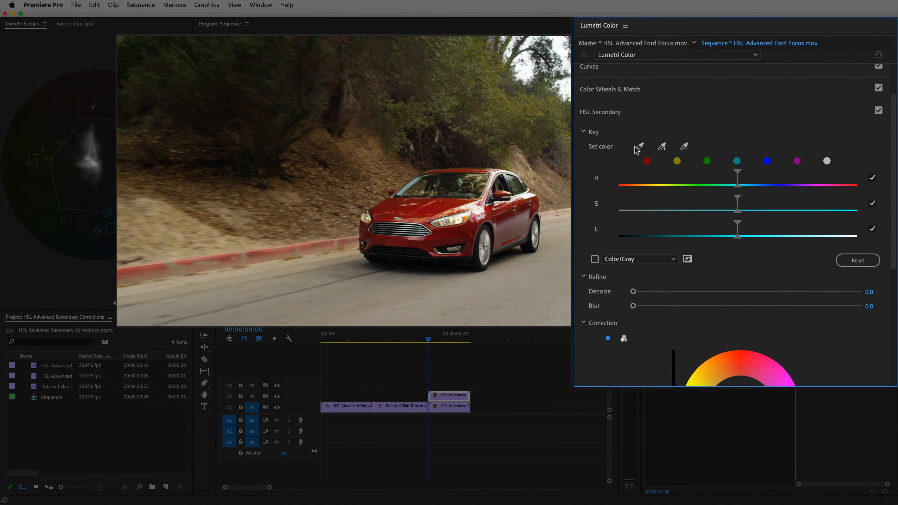
{"action": "left_click", "coordinate": [637, 148]}
{"action": "left_click", "coordinate": [447, 203]}
{"action": "left_click_drag", "start_coordinate": [445, 206], "coordinate": [413, 208]}
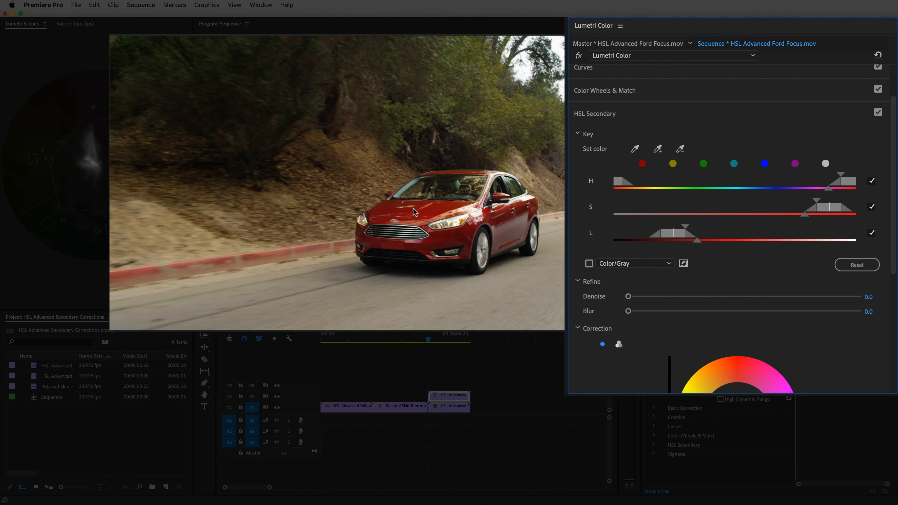
Enable the Color/Gray key preview and add more of the car's paint with the add-color eyedropper.
{"action": "left_click", "coordinate": [589, 263]}
{"action": "left_click", "coordinate": [658, 149]}
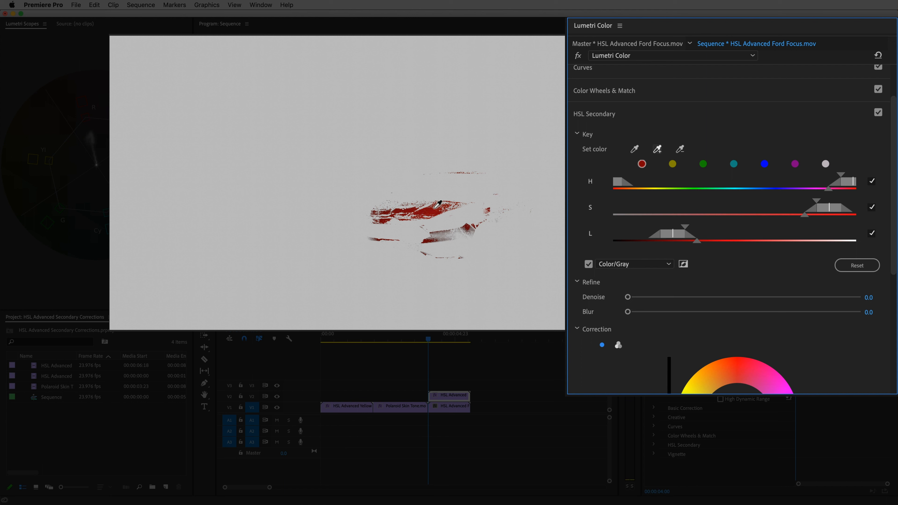
{"action": "mouse_move", "coordinate": [432, 201]}
{"action": "left_mouse_down"}
{"action": "mouse_move", "coordinate": [479, 220]}
{"action": "mouse_move", "coordinate": [527, 207]}
{"action": "mouse_move", "coordinate": [480, 218]}
{"action": "mouse_move", "coordinate": [464, 240]}
{"action": "mouse_move", "coordinate": [453, 236]}
{"action": "mouse_move", "coordinate": [478, 218]}
{"action": "mouse_move", "coordinate": [435, 207]}
{"action": "left_mouse_up"}
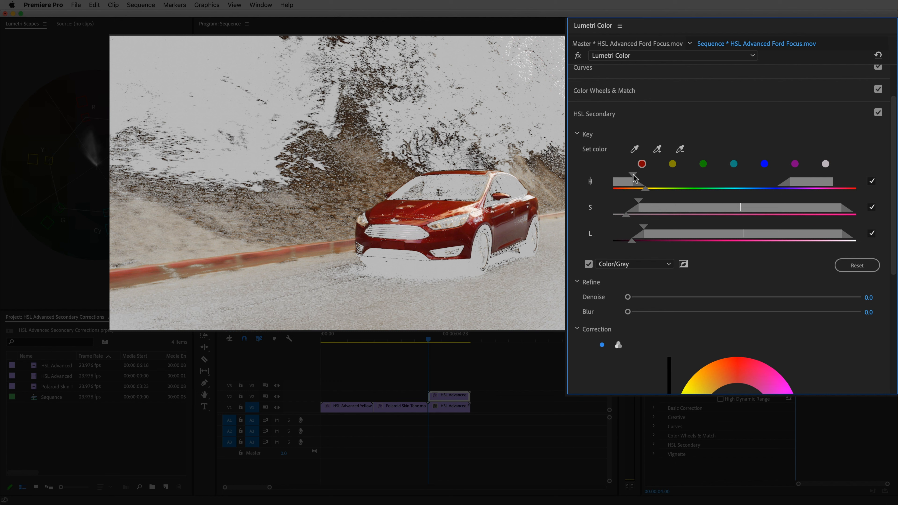
Narrow the key's hue range and refine the key with Denoise 21.8 and Blur 2.6.
{"action": "left_click_drag", "start_coordinate": [633, 178], "coordinate": [638, 227]}
{"action": "left_click_drag", "start_coordinate": [628, 297], "coordinate": [649, 312]}
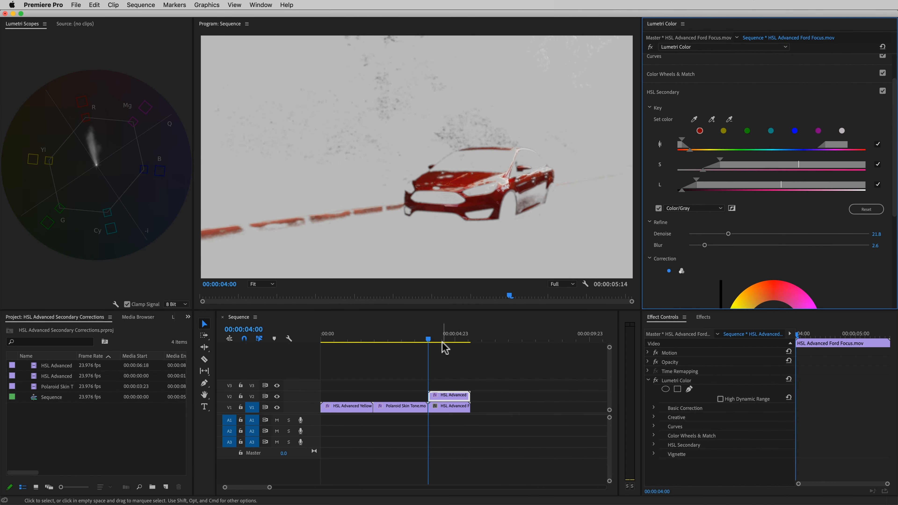
Check the key at 00:00:05:00 and turn off the Color/Gray preview.
{"action": "left_click", "coordinate": [428, 343]}
{"action": "left_click_drag", "start_coordinate": [428, 343], "coordinate": [456, 343]}
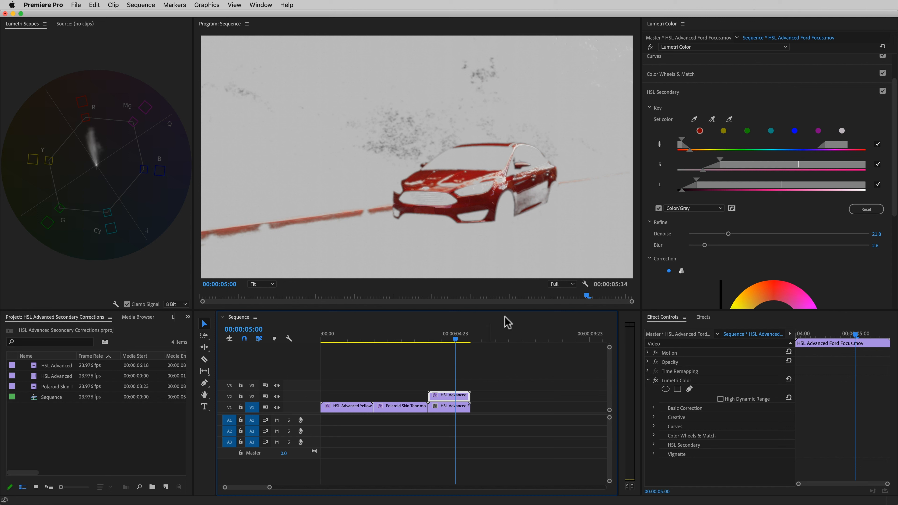
{"action": "left_click", "coordinate": [658, 209]}
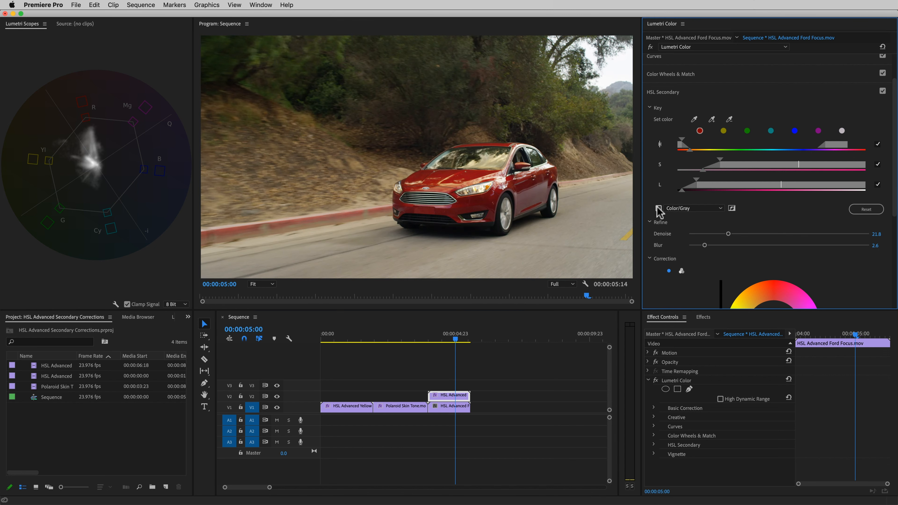